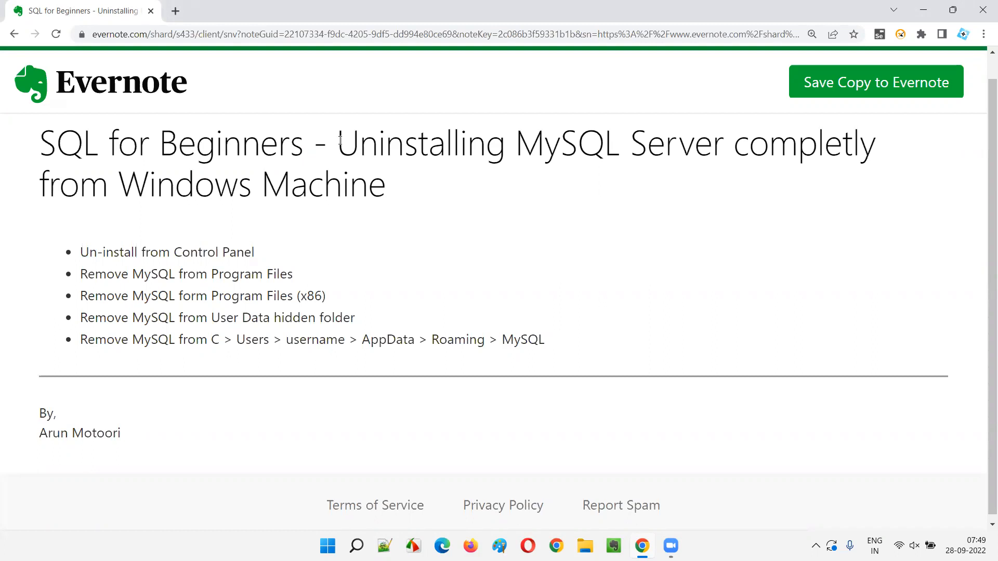
left_click(530, 141)
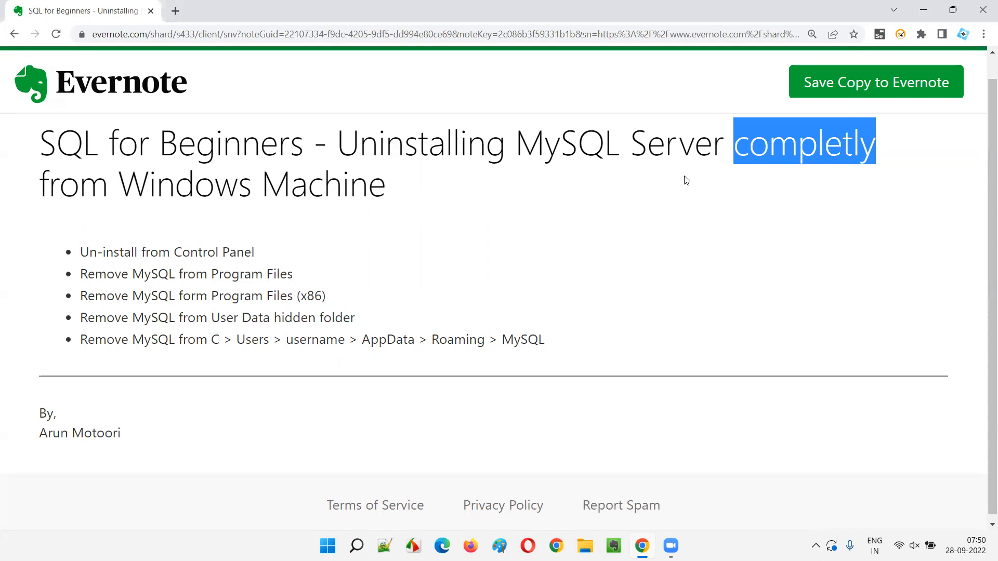
left_click(423, 219)
left_click_drag(72, 262, 269, 253)
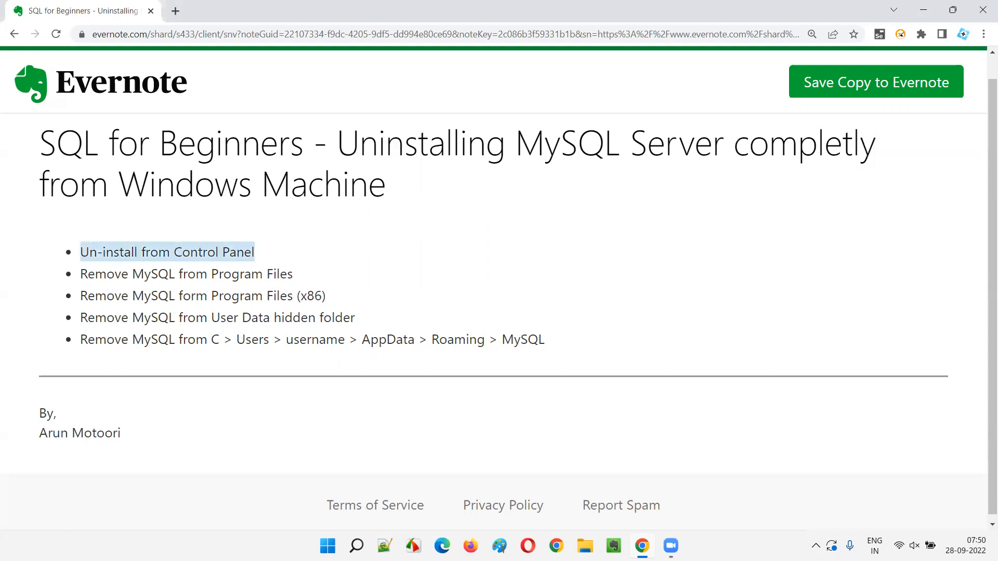
left_click(292, 238)
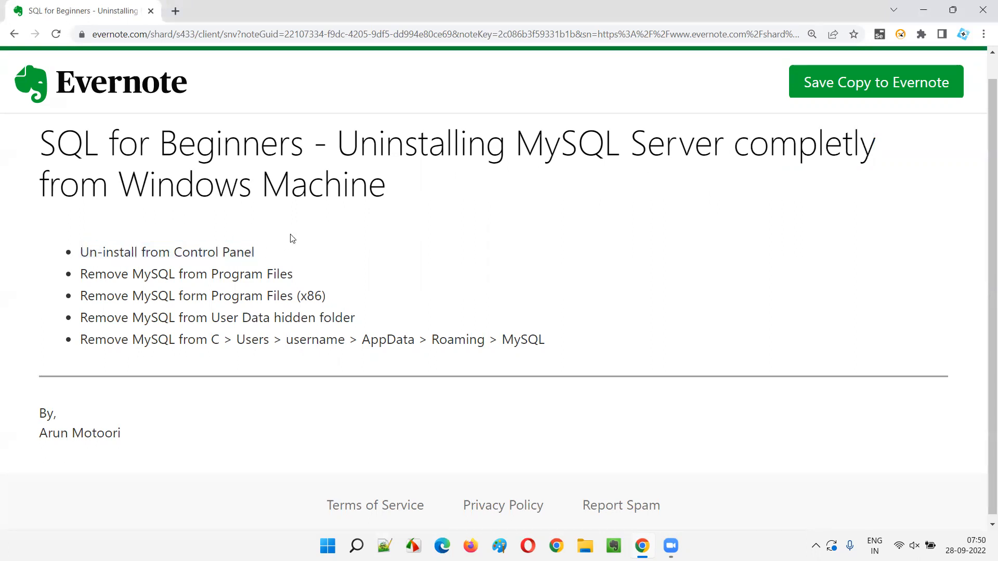
left_click_drag(80, 253, 264, 263)
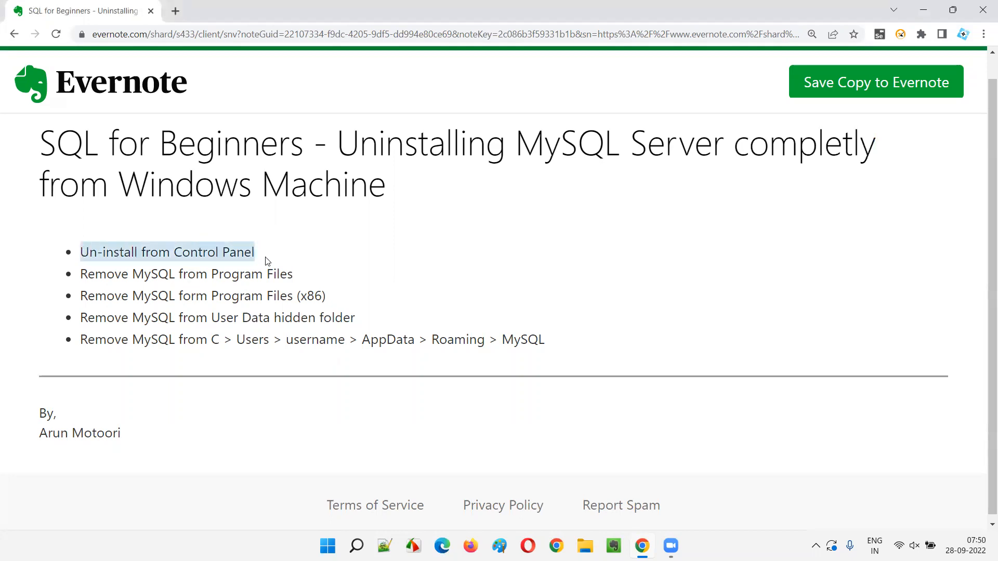
Open Control Panel and bring up its list of installed programs for uninstalling
left_click(357, 546)
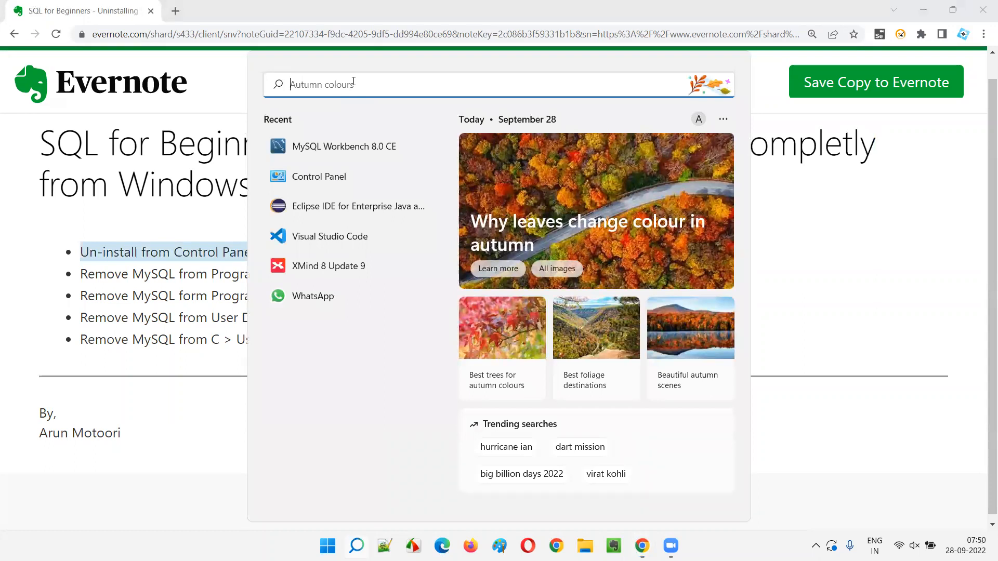
type("cpntro")
key("BackSpace")
key("BackSpace")
key("BackSpace")
key("BackSpace")
key("BackSpace")
key("BackSpace")
type("control")
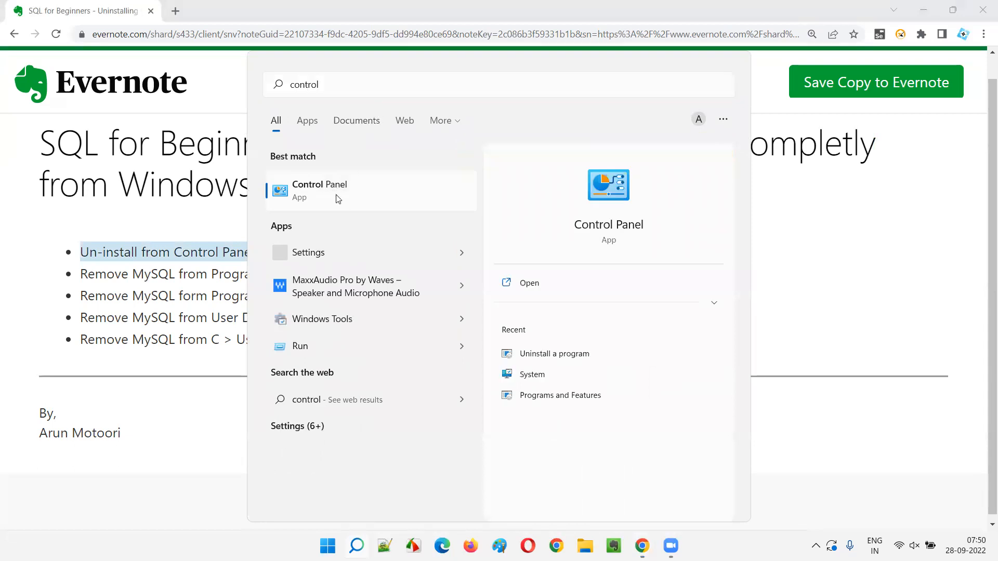
left_click(337, 199)
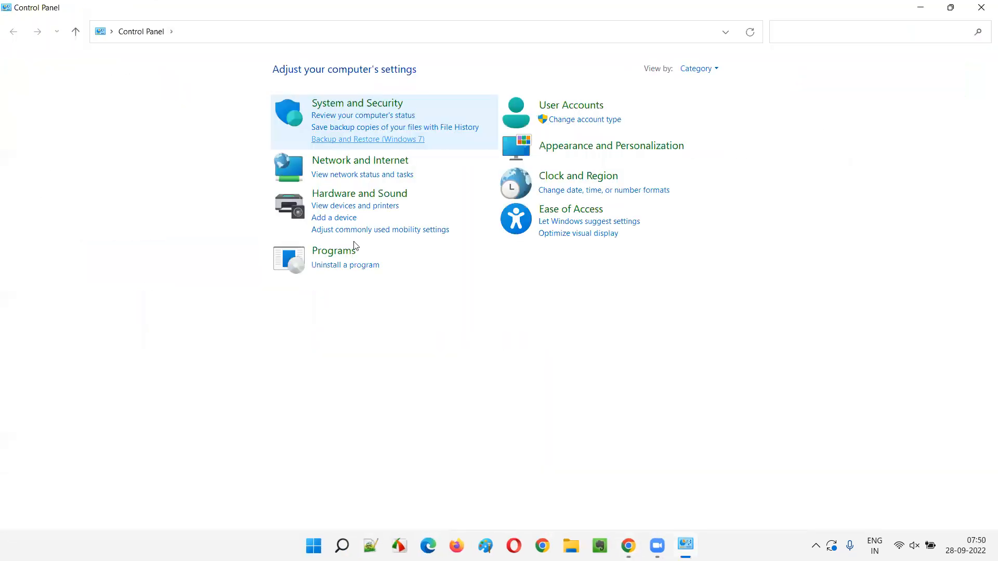
left_click(354, 266)
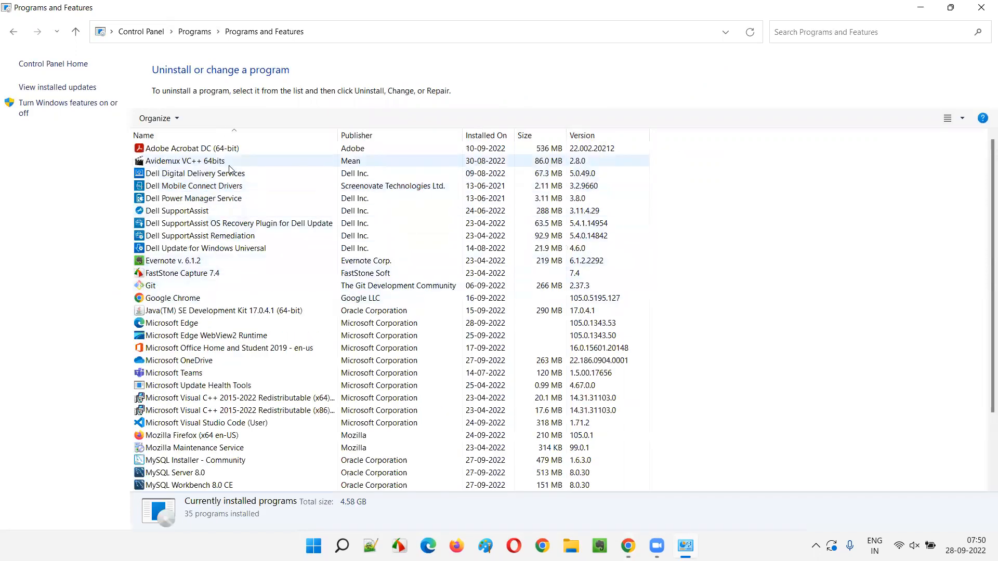
Look through the installed programs for all MySQL entries, including MySQL Server 8.0 and MySQL Workbench 8.0 CE
left_click(249, 161)
key("m")
key("m")
key("m")
key("m")
key("m")
key("m")
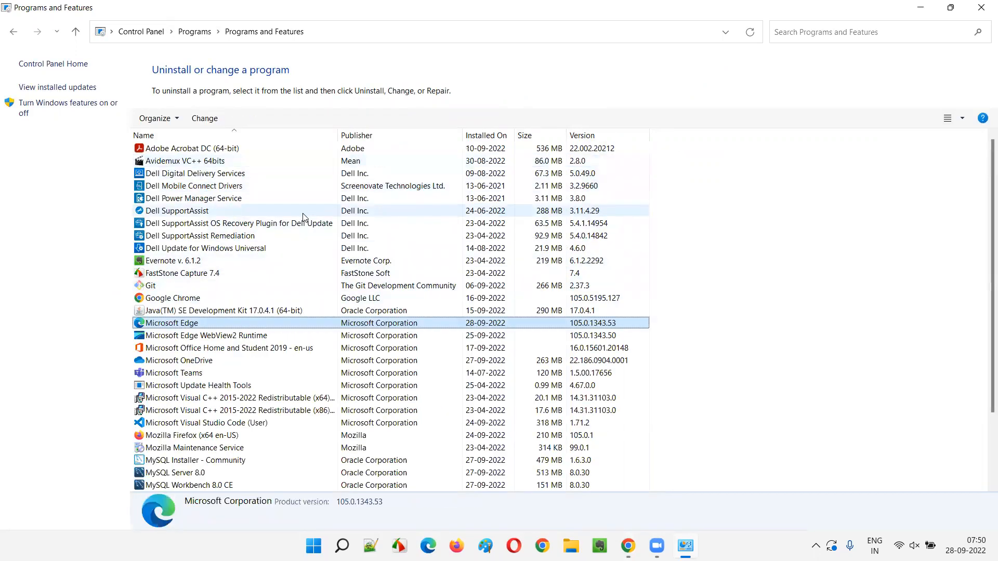
key("m")
key("m")
key("m")
key("m")
key("m")
key("m")
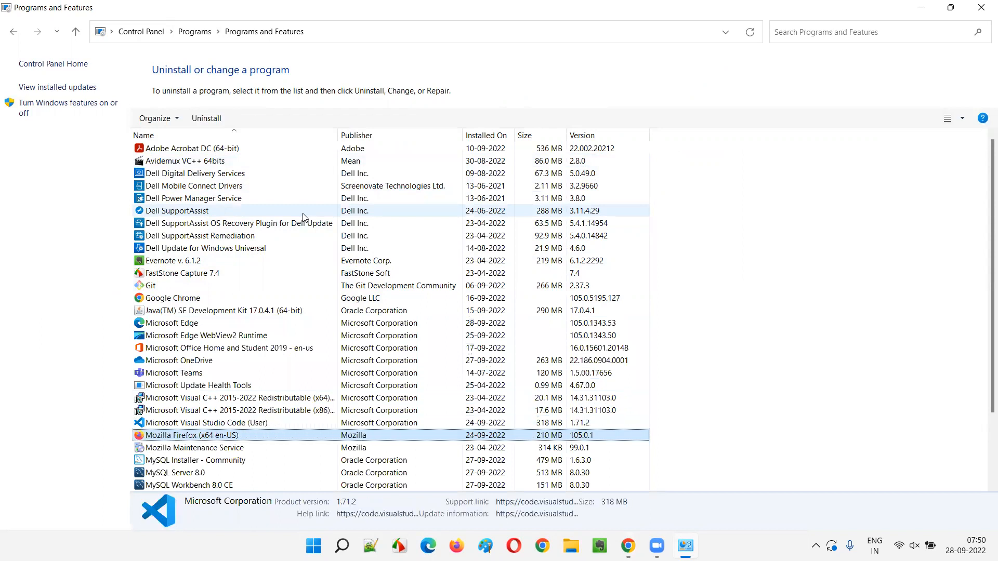
scroll(243, 173, "down", 2)
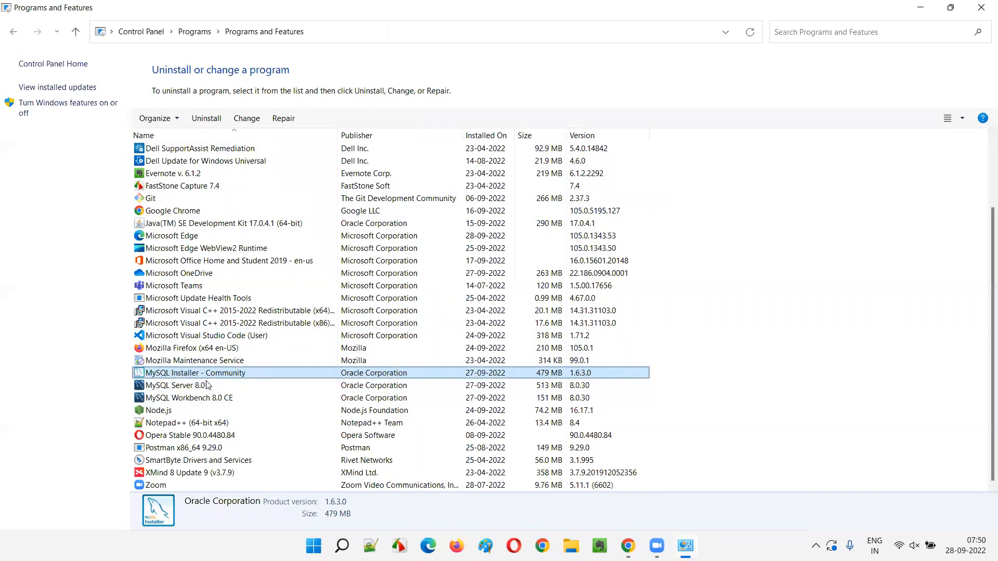
left_click(149, 386)
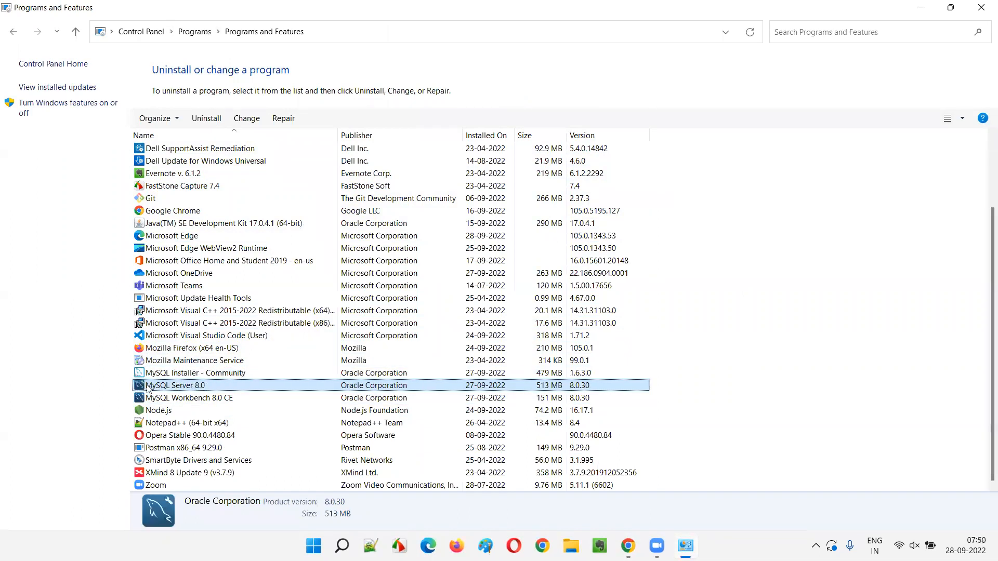
left_click(201, 398)
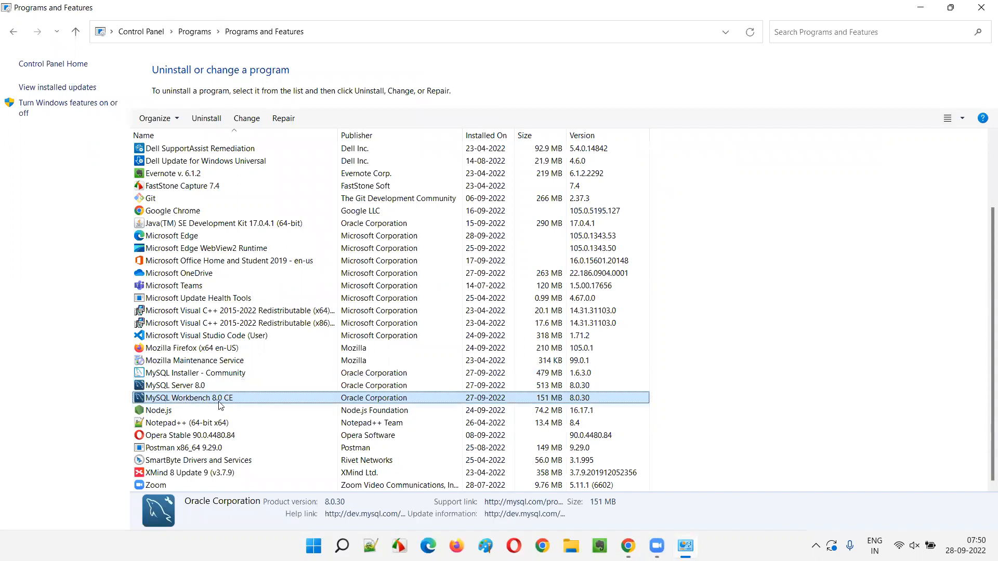
Uninstall MySQL Installer - Community and confirm the removal
left_click(177, 374)
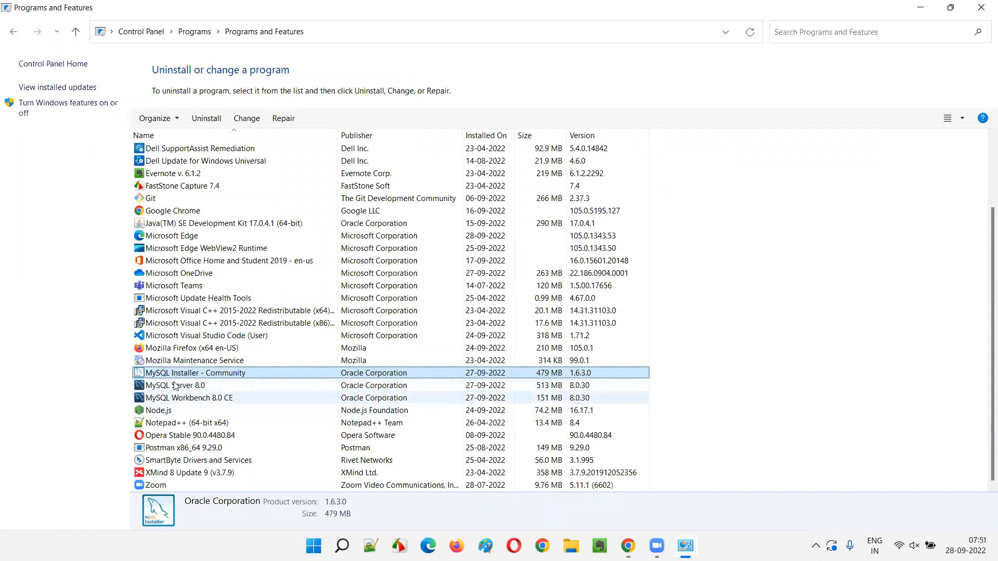
left_click(206, 119)
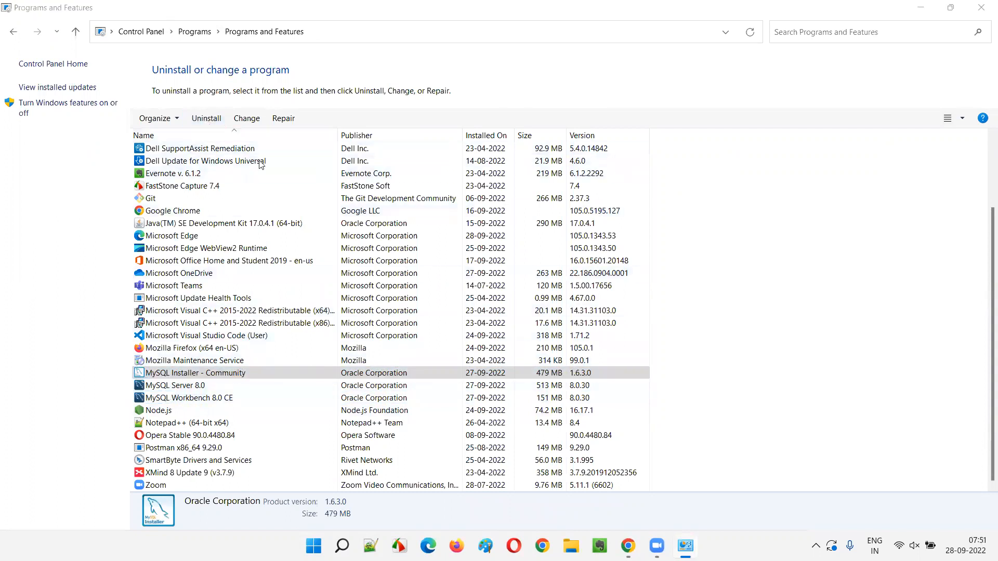
left_click(563, 271)
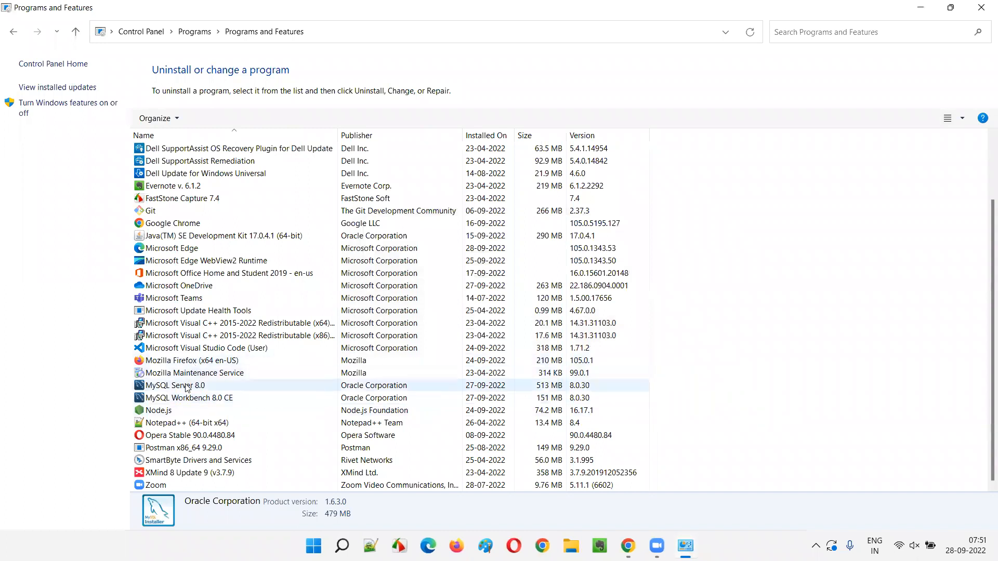
Uninstall MySQL Server 8.0 and confirm the removal
left_click(174, 388)
left_click(206, 119)
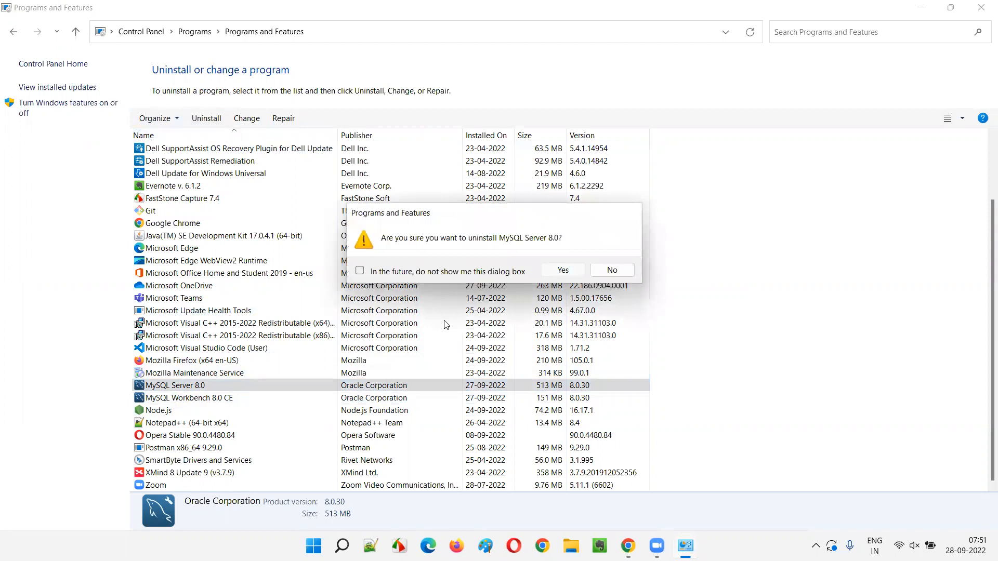
left_click(563, 270)
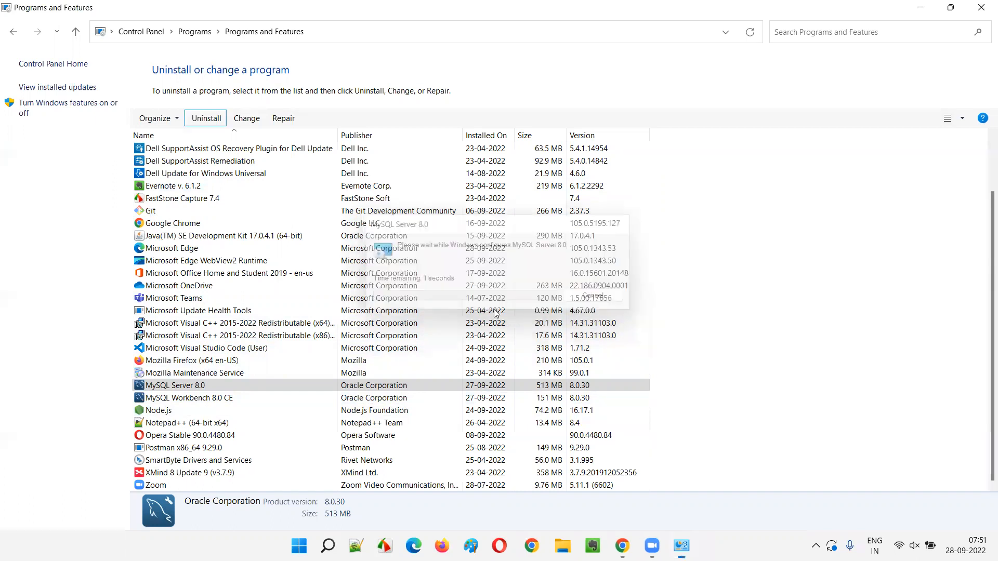
Uninstall MySQL Workbench 8.0 CE, confirm the removal, and close Programs and Features
left_click(194, 400)
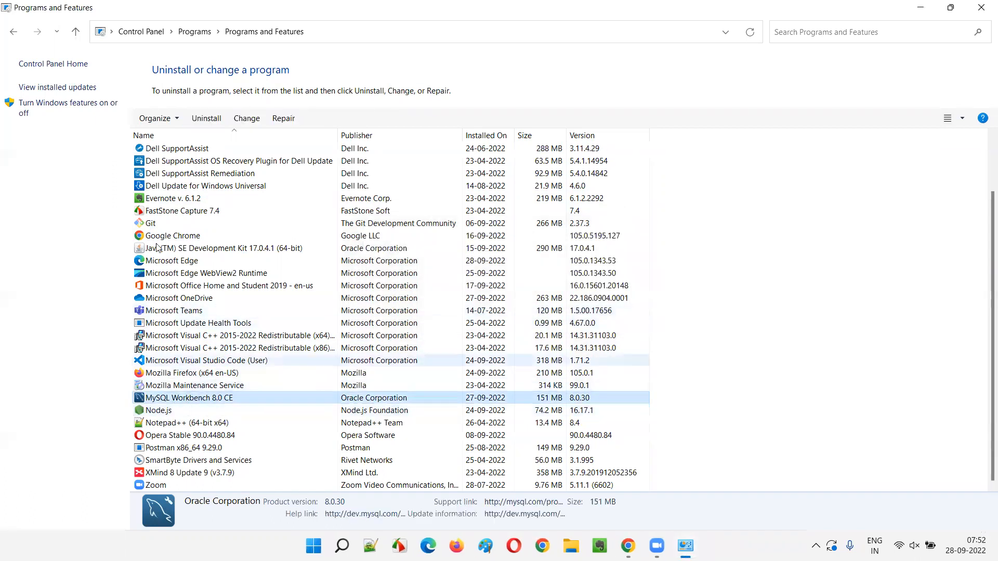
left_click(206, 119)
left_click(550, 272)
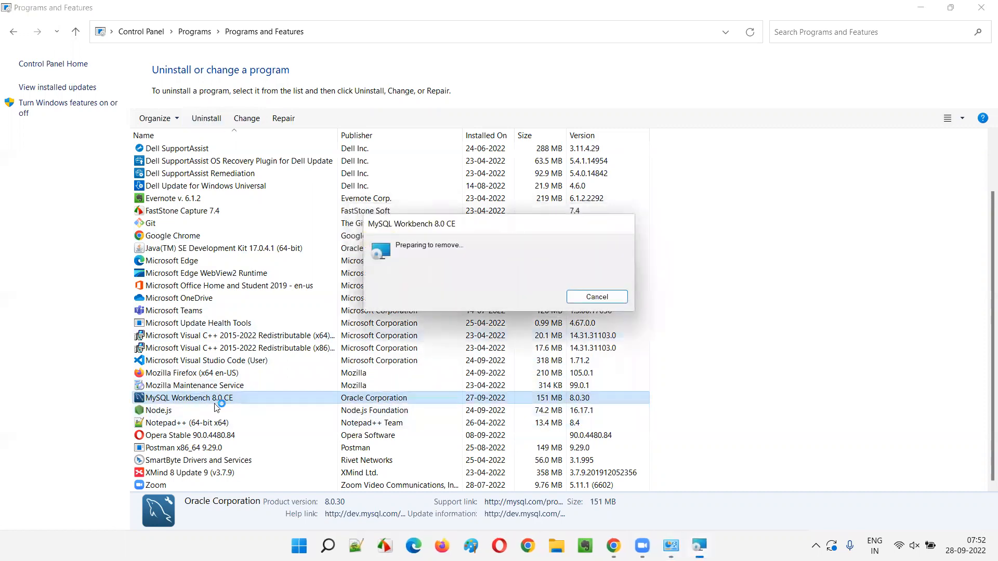
left_click(449, 319)
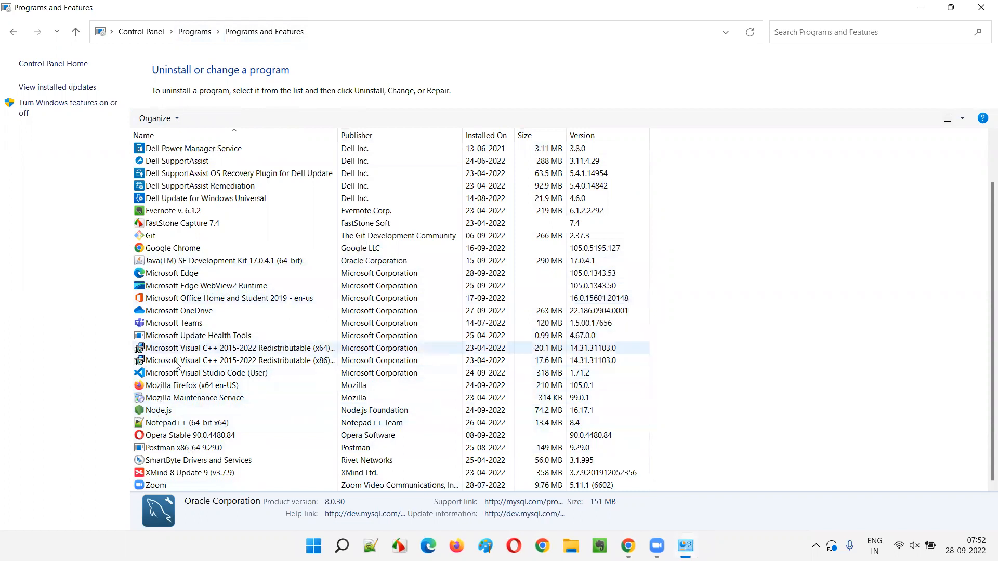
left_click(981, 7)
Switch to File Explorer and open the Program Files folder on the C: drive
left_click_drag(78, 274, 323, 285)
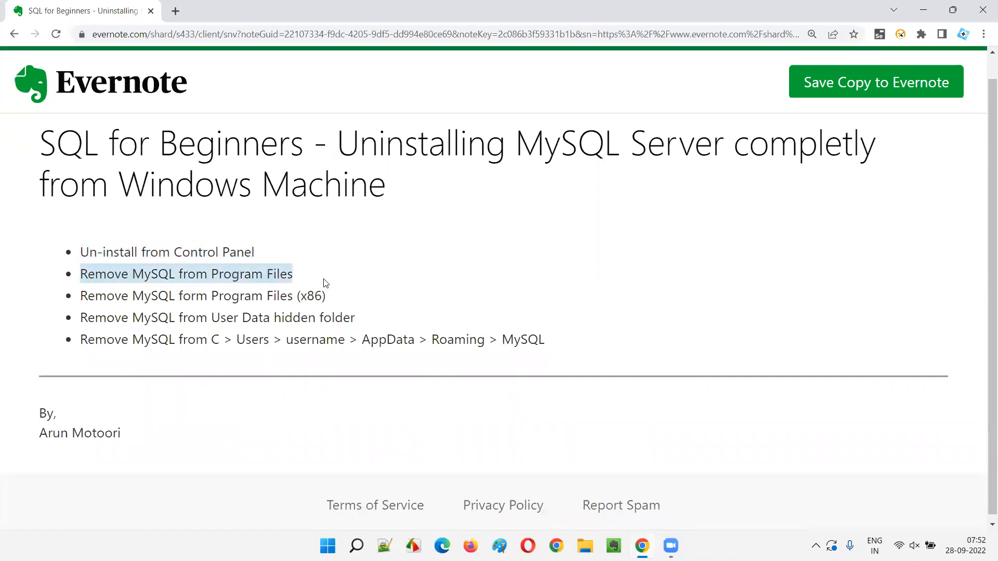
left_click(322, 284)
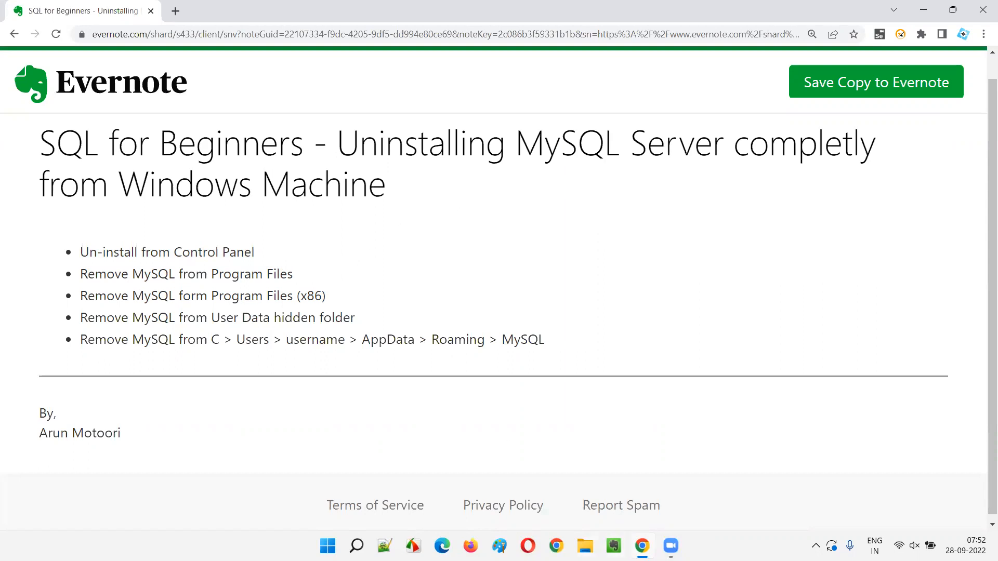
left_click(586, 545)
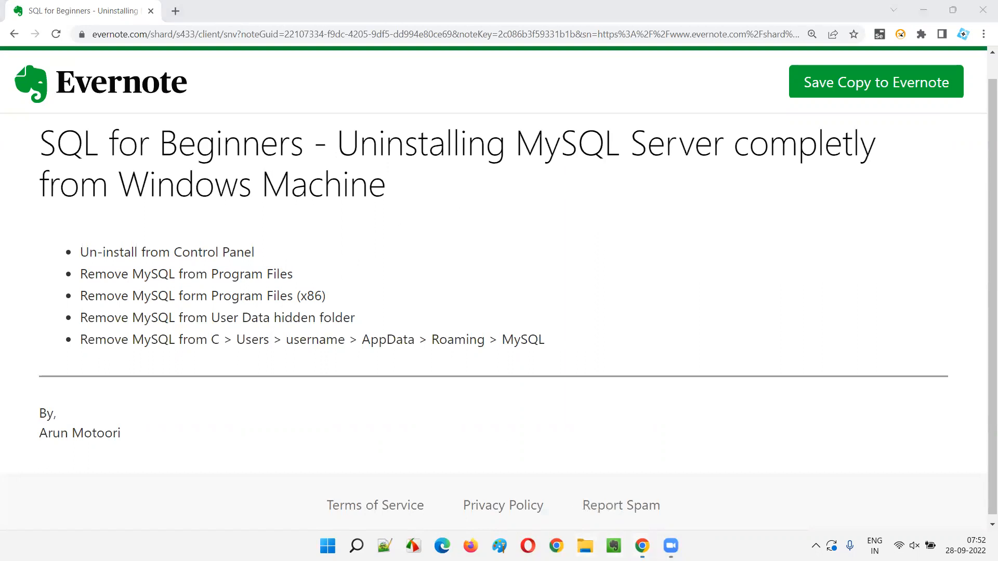
left_click(60, 297)
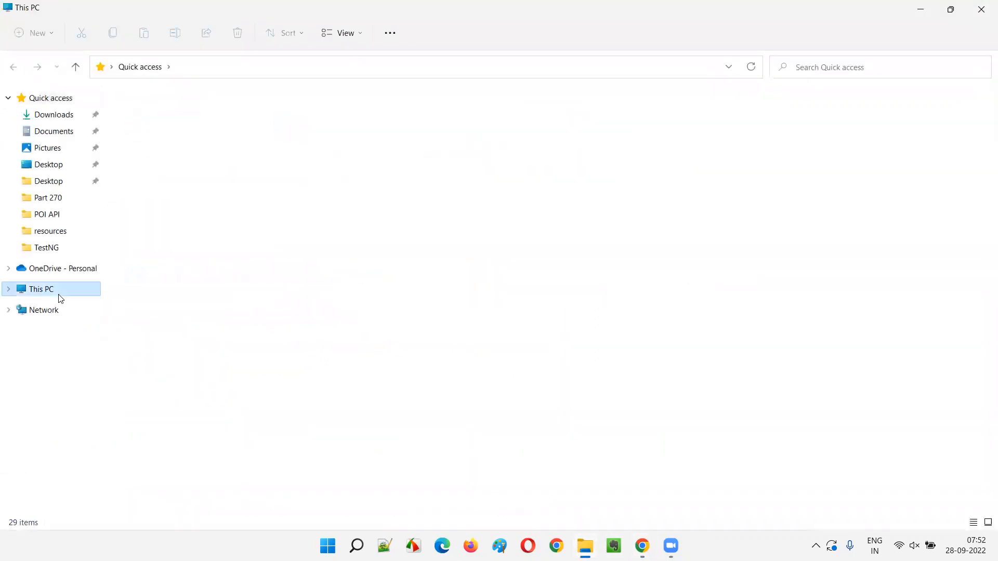
double_click(207, 223)
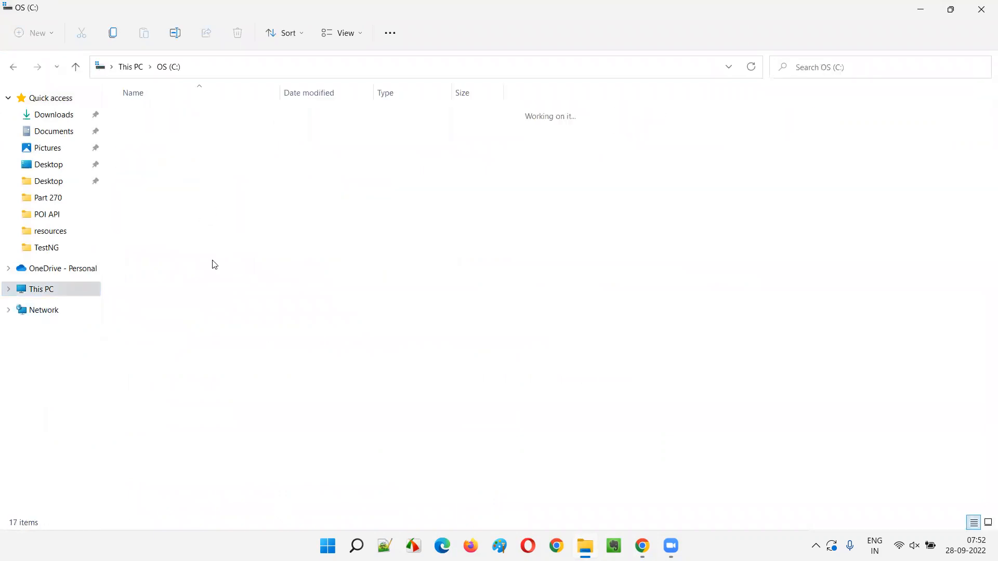
left_click(190, 309)
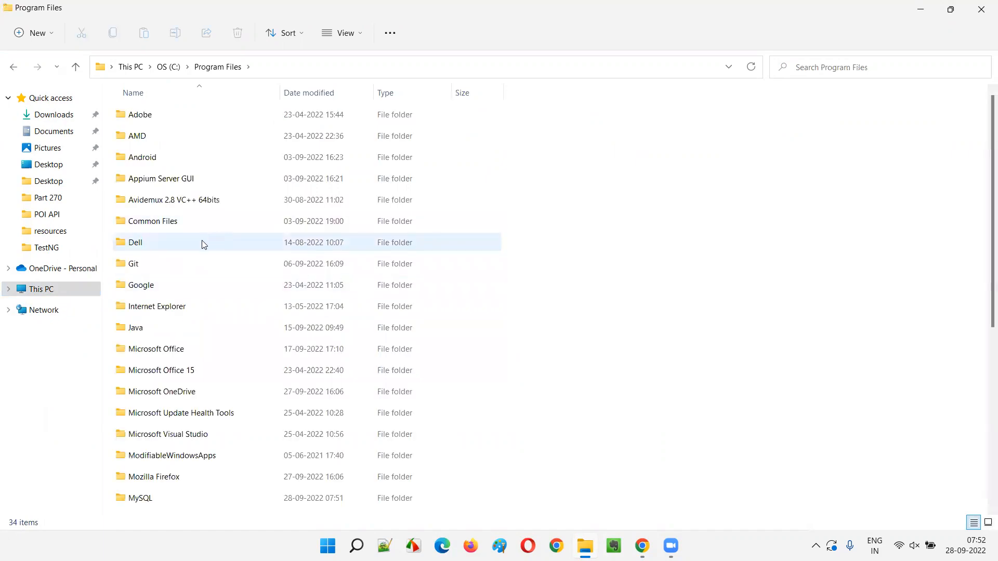
Delete the MySQL folder from Program Files
left_click(202, 181)
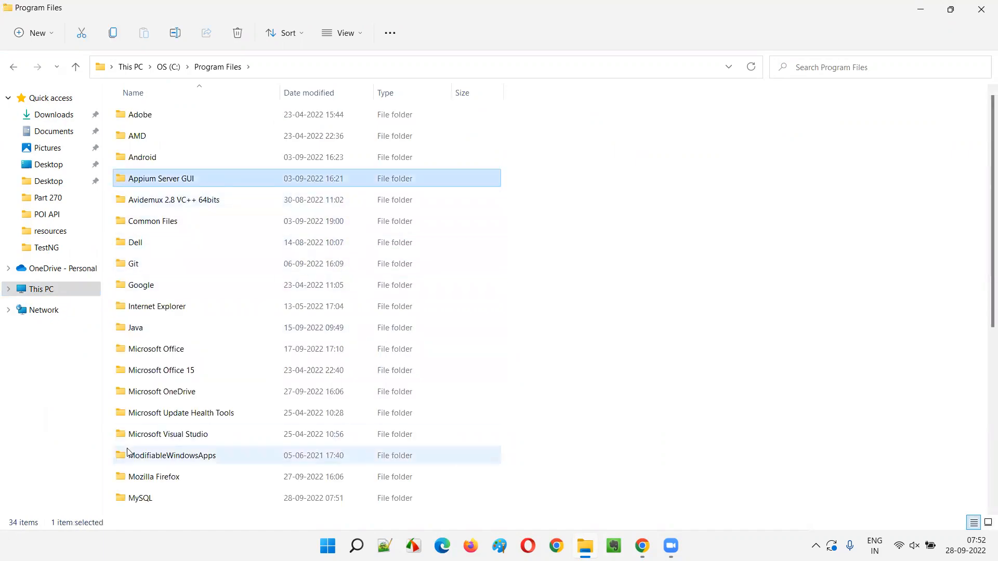
scroll(173, 358, "down", 3)
left_click(157, 313)
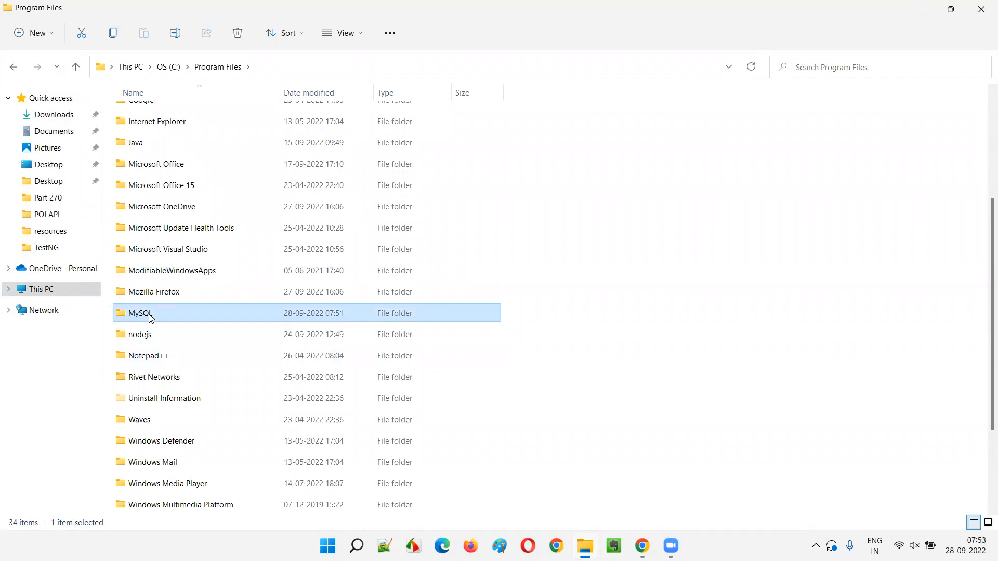
right_click(149, 314)
left_click(243, 333)
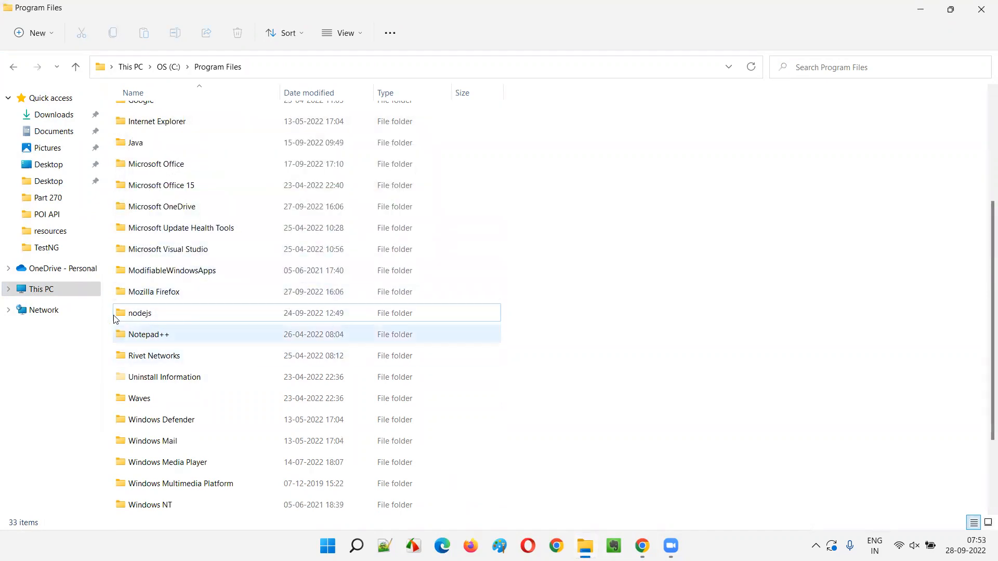
Go back to the C: drive and open the Program Files (x86) folder
left_click(62, 295)
double_click(214, 213)
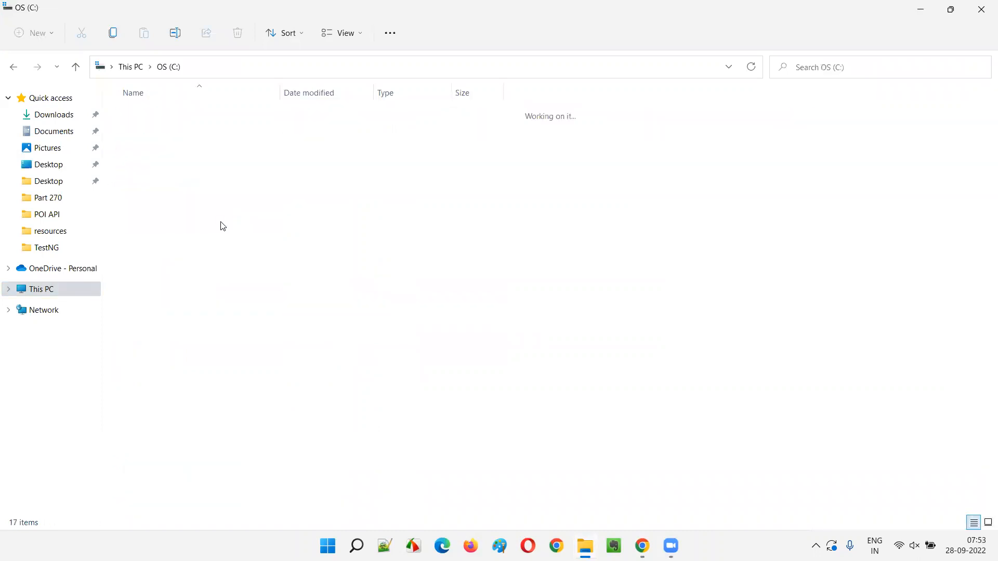
left_click(162, 335)
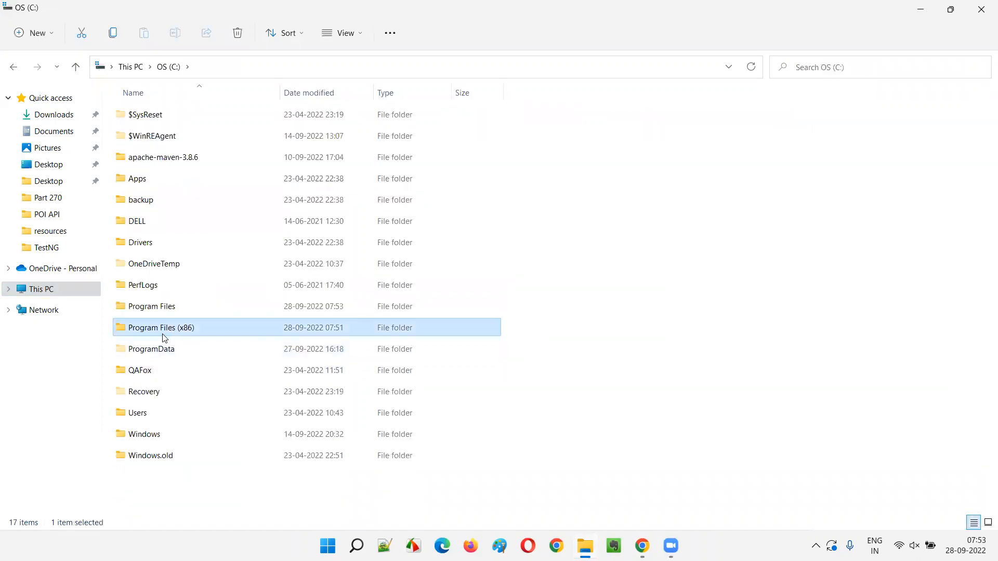
double_click(189, 331)
Examine the folders inside Program Files (x86) for a leftover MySQL folder
left_click(163, 289)
scroll(189, 312, "down", 1)
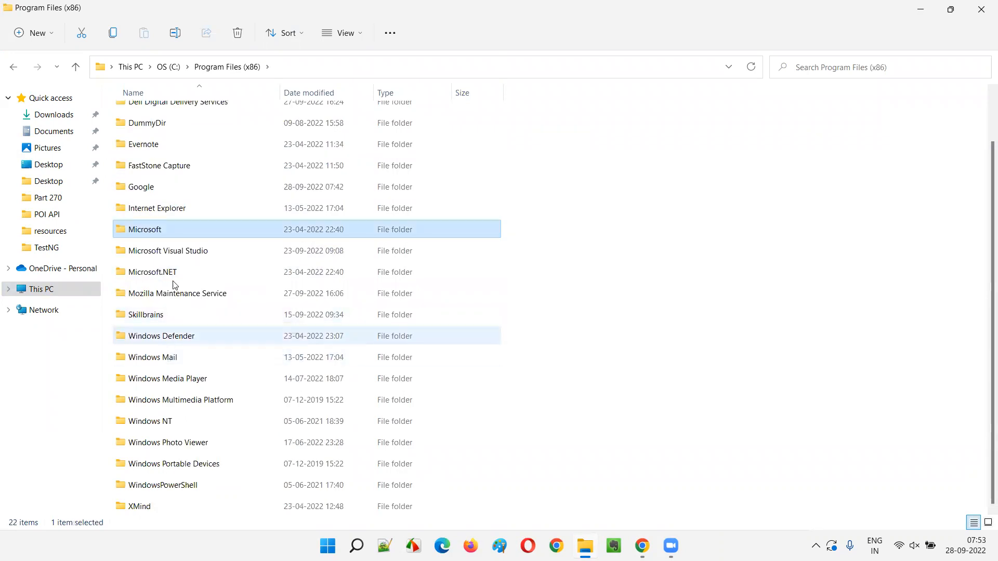
left_click(184, 274)
key("Up")
key("Up")
key("Down")
key("Down")
key("Down")
scroll(203, 266, "up", 1)
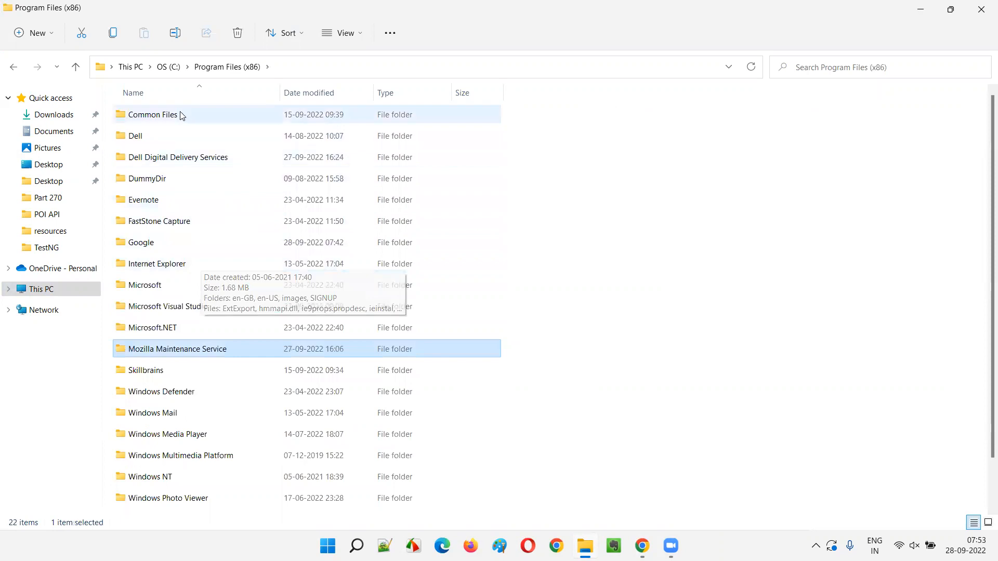
scroll(224, 349, "down", 1)
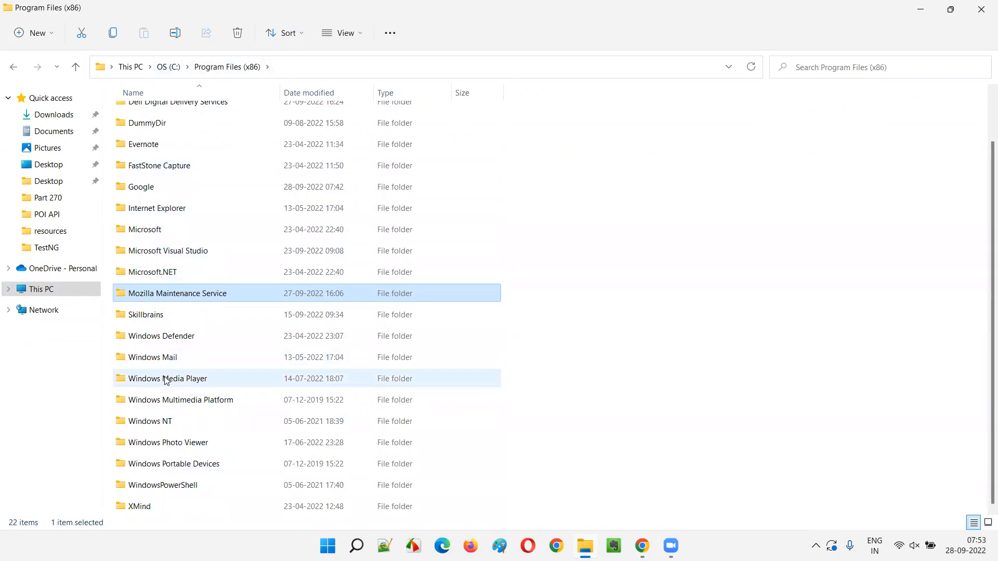
Return to the root of the C: drive and locate the ProgramData folder
left_click(169, 67)
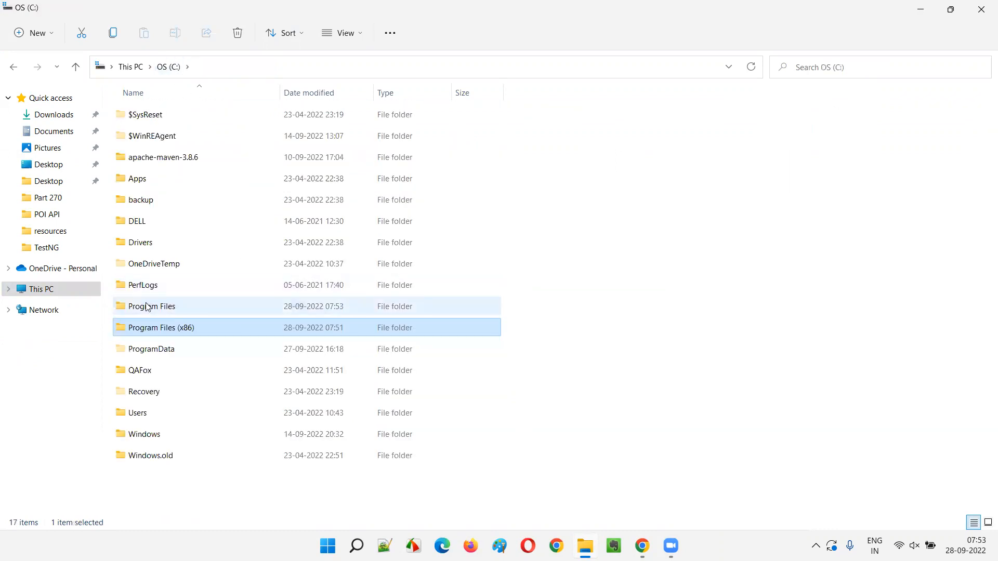
left_click(167, 355)
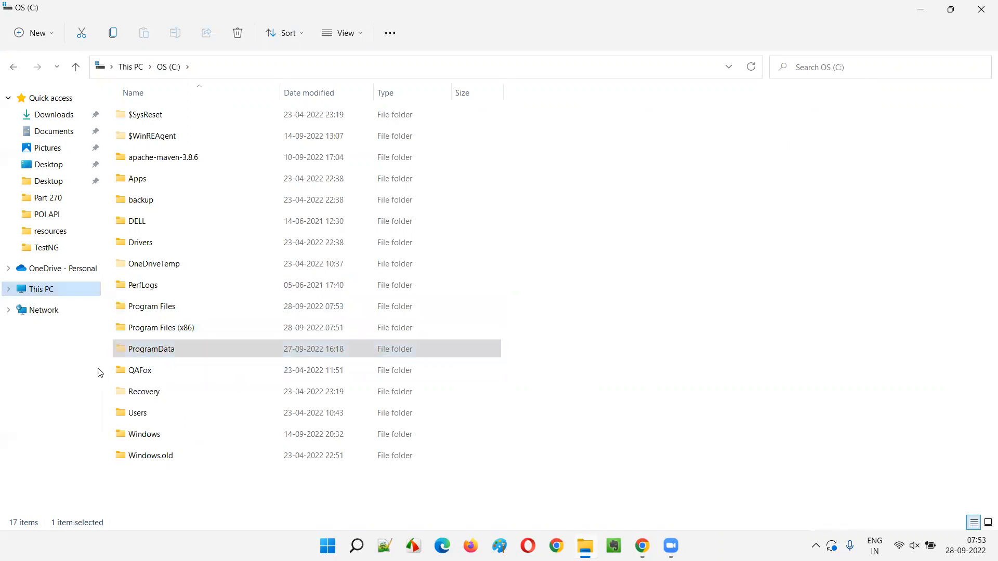
left_click(613, 274)
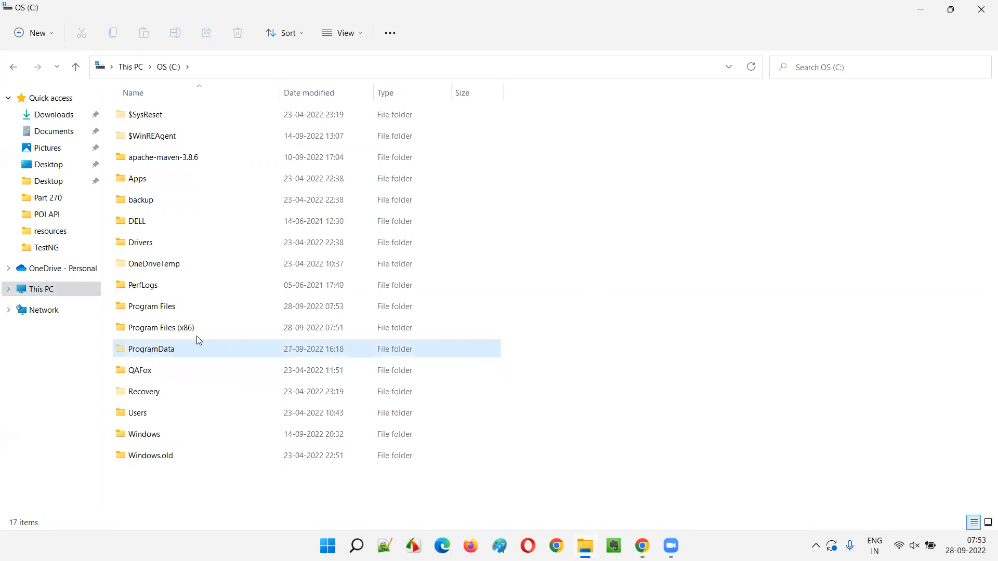
Turn the display of hidden items off and back on for the C: drive
left_click(358, 33)
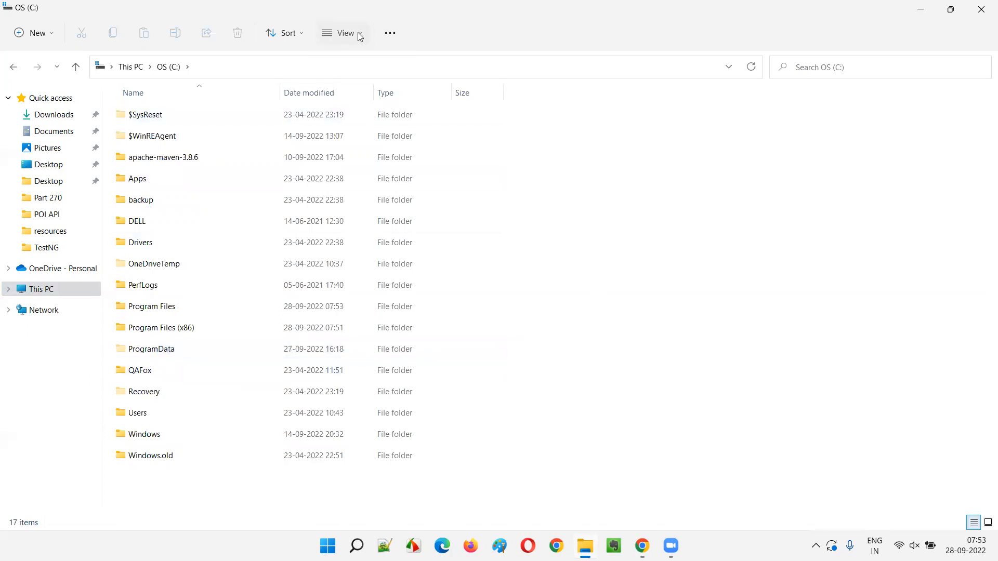
mouse_move(373, 255)
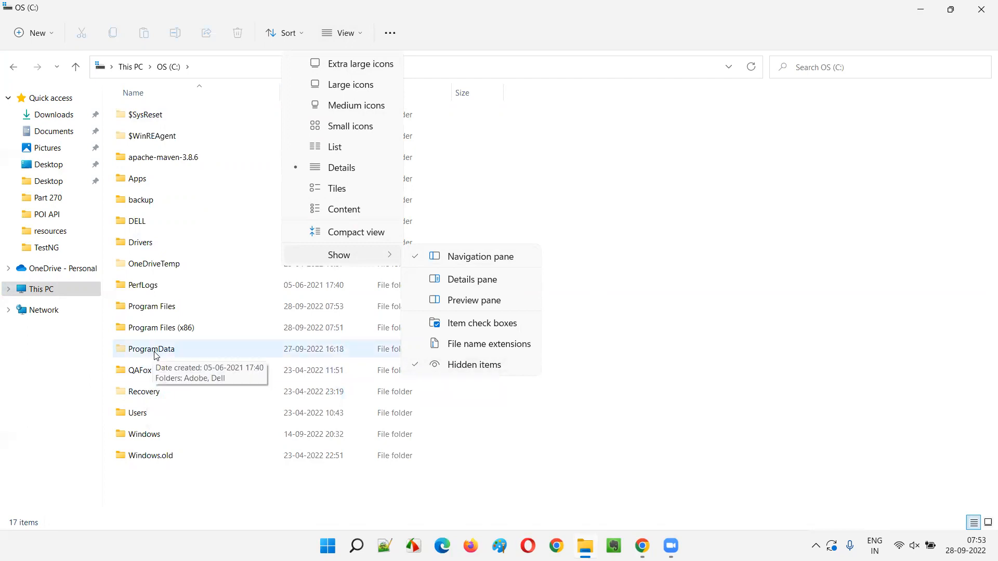
left_click(462, 370)
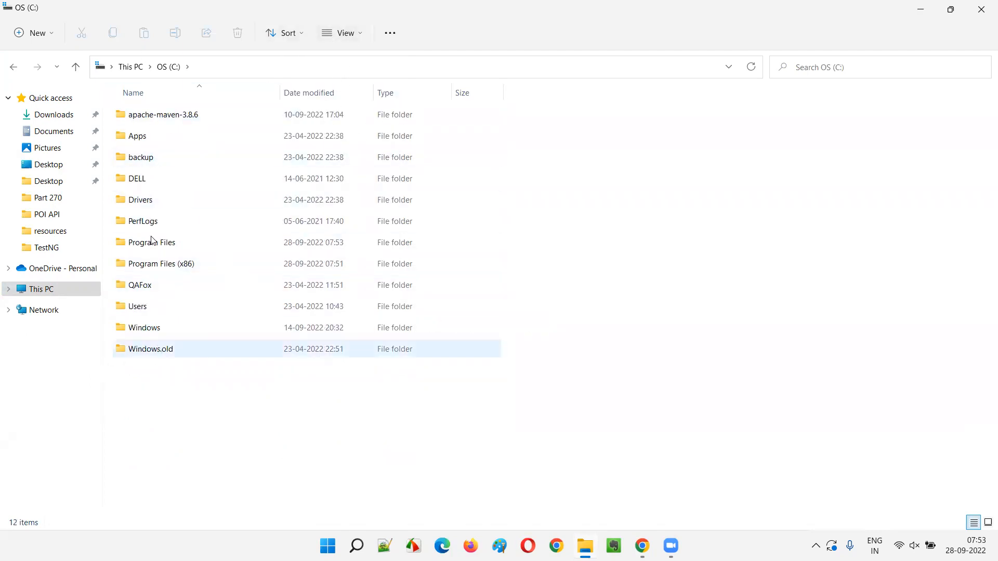
left_click(358, 30)
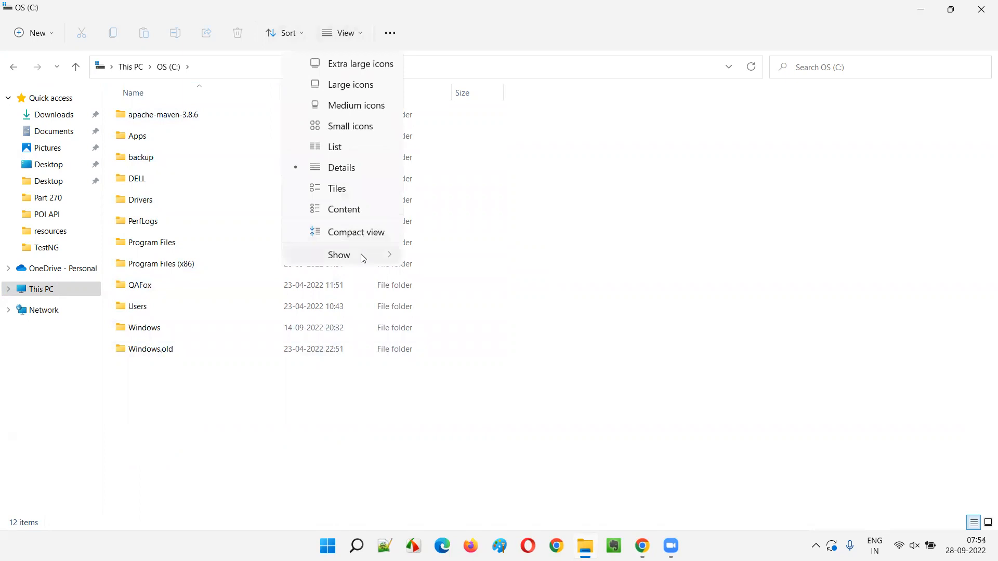
left_click(468, 362)
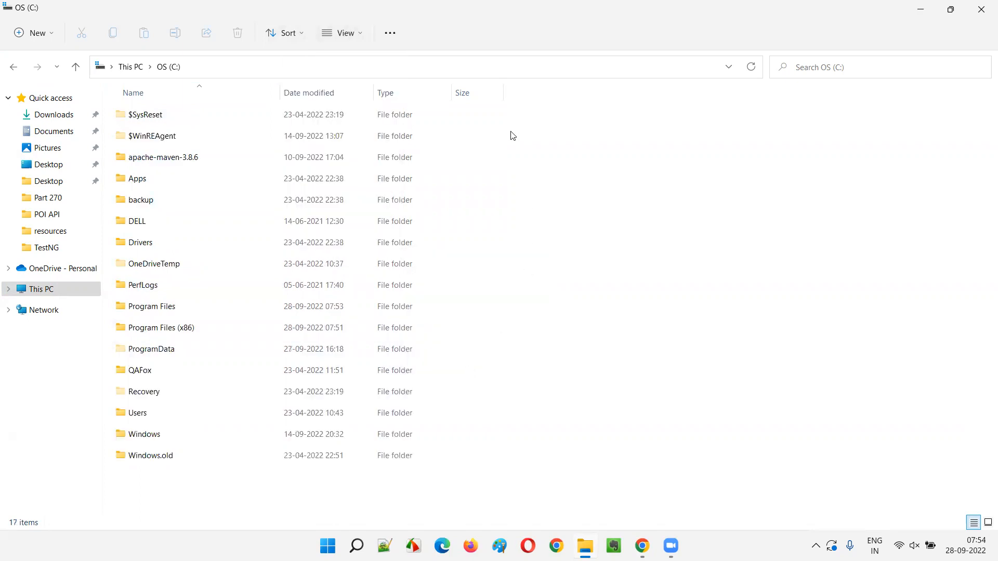
Open the ProgramData folder and delete the MySQL folder inside it
left_click(195, 355)
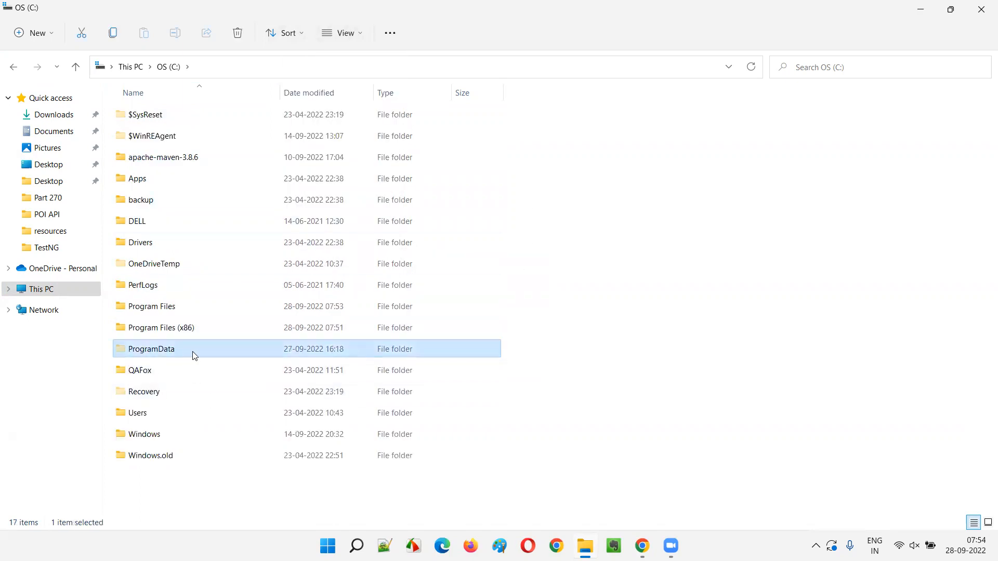
double_click(195, 356)
left_click(152, 267)
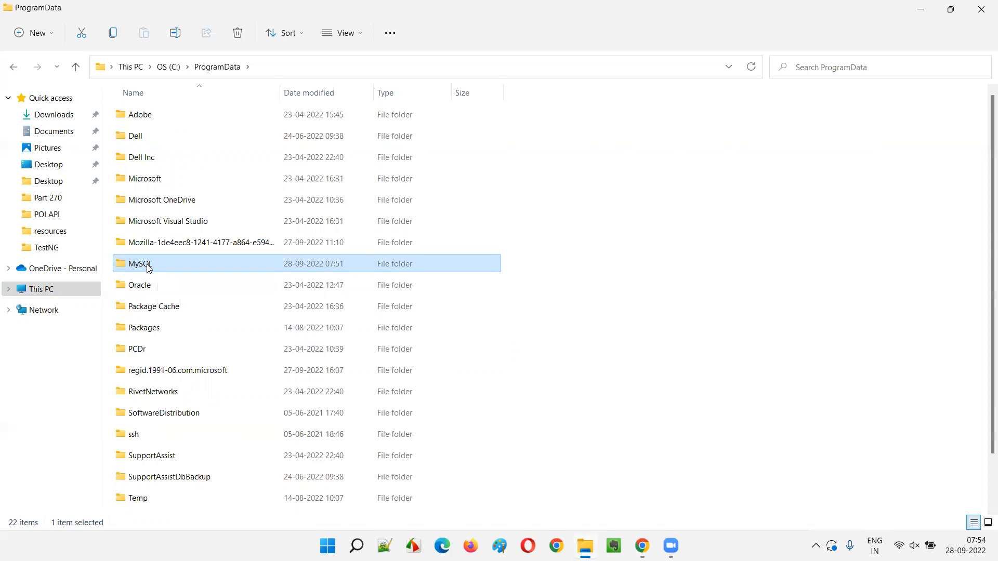
right_click(148, 267)
left_click(243, 285)
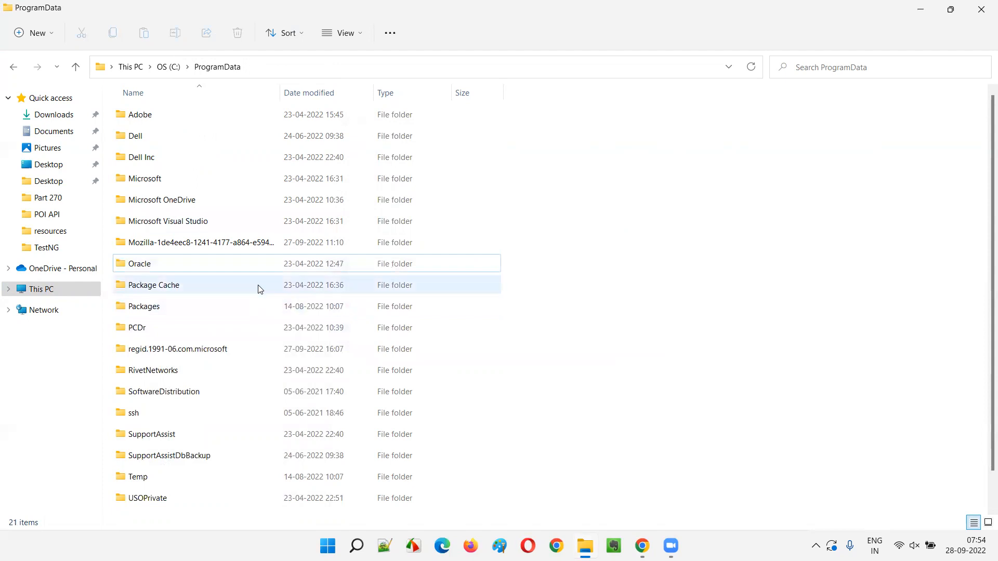
Go back to the C: drive and open the personal user profile folder inside Users
left_click(169, 67)
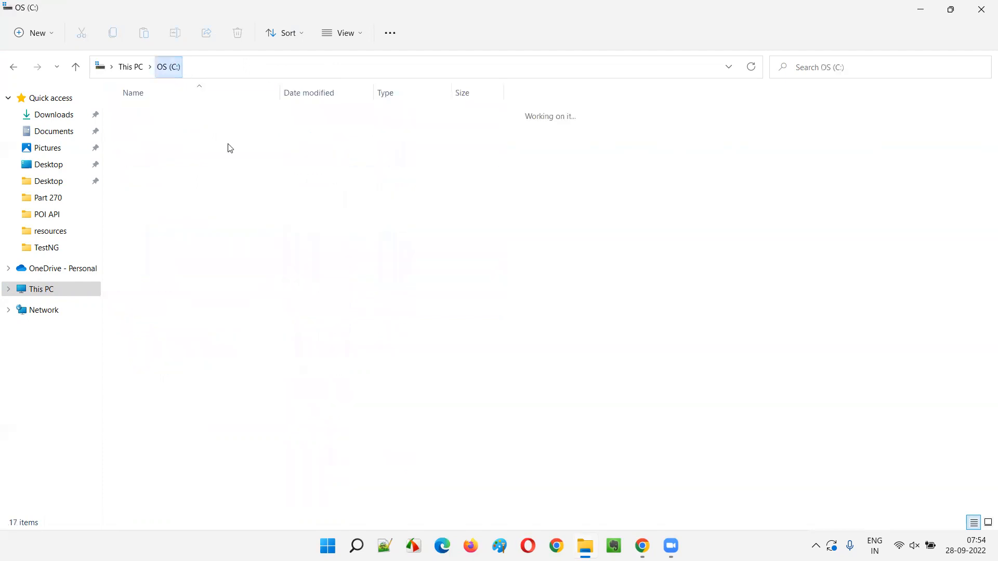
left_click(53, 289)
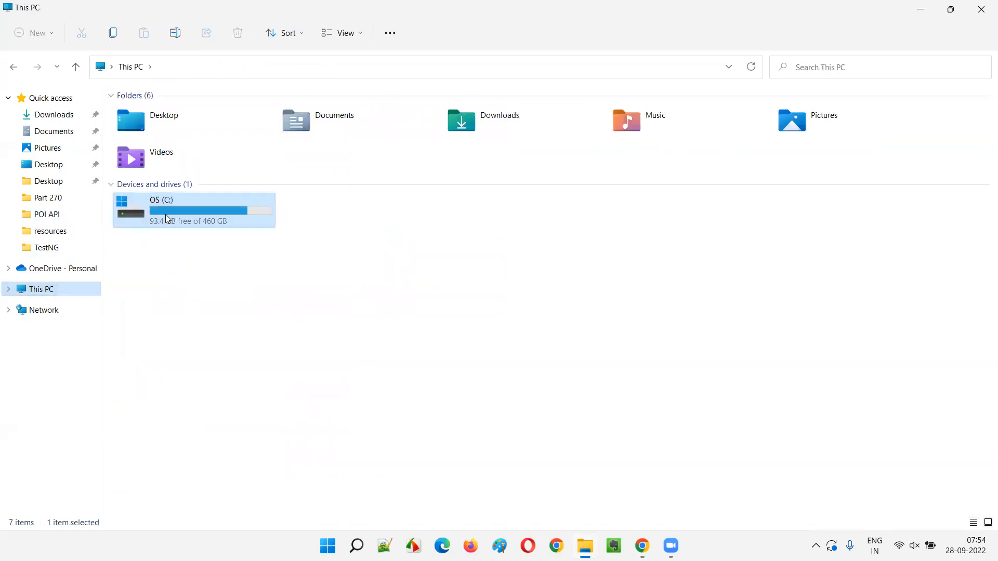
double_click(168, 219)
left_click(147, 419)
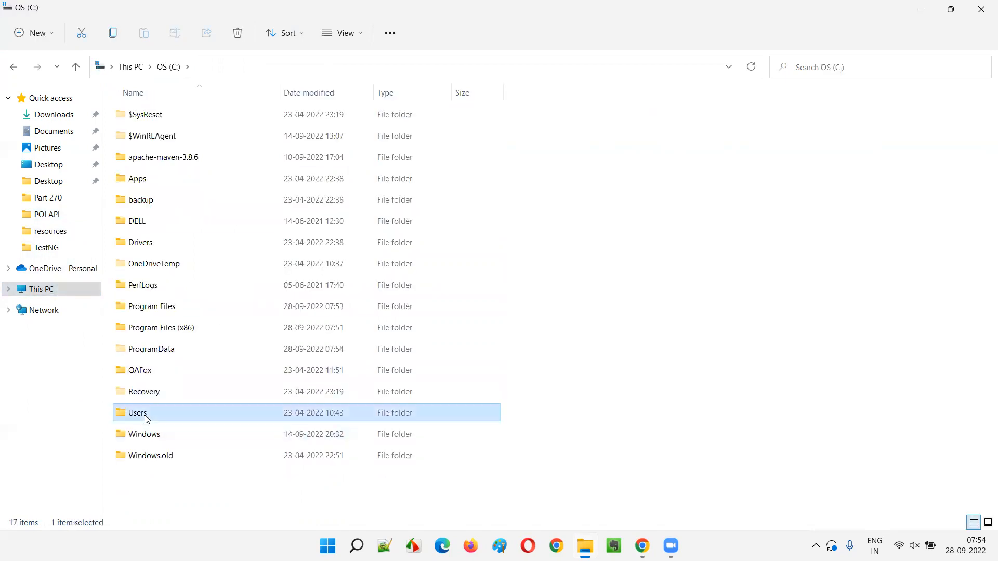
double_click(147, 418)
left_click(138, 116)
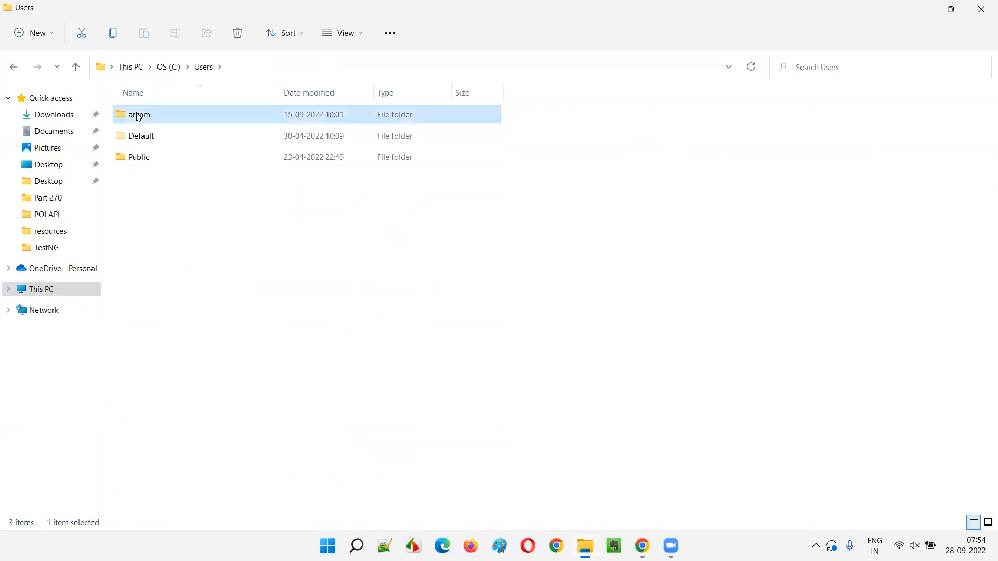
double_click(138, 117)
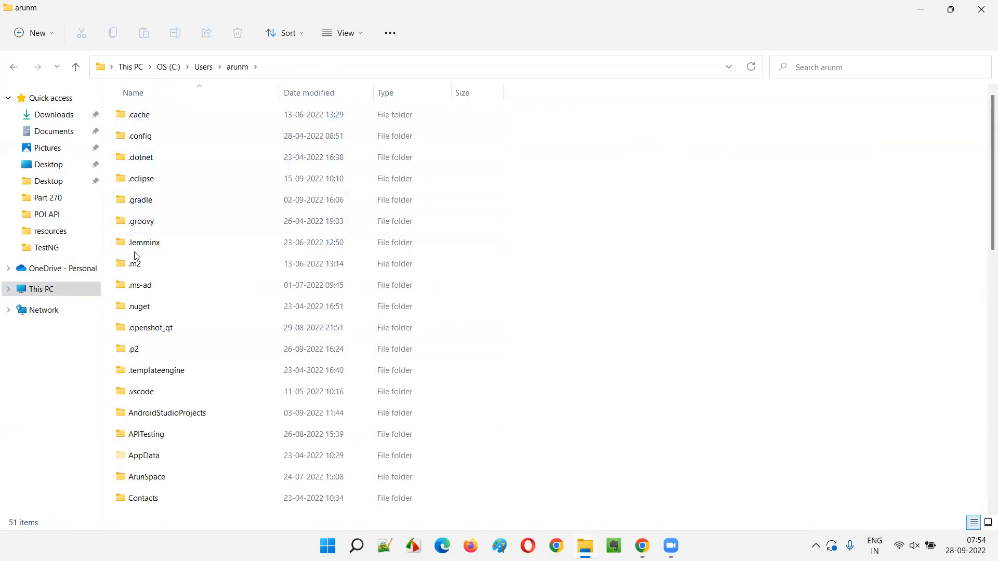
Open the hidden AppData folder of the user profile and its Roaming subfolder
left_click(160, 462)
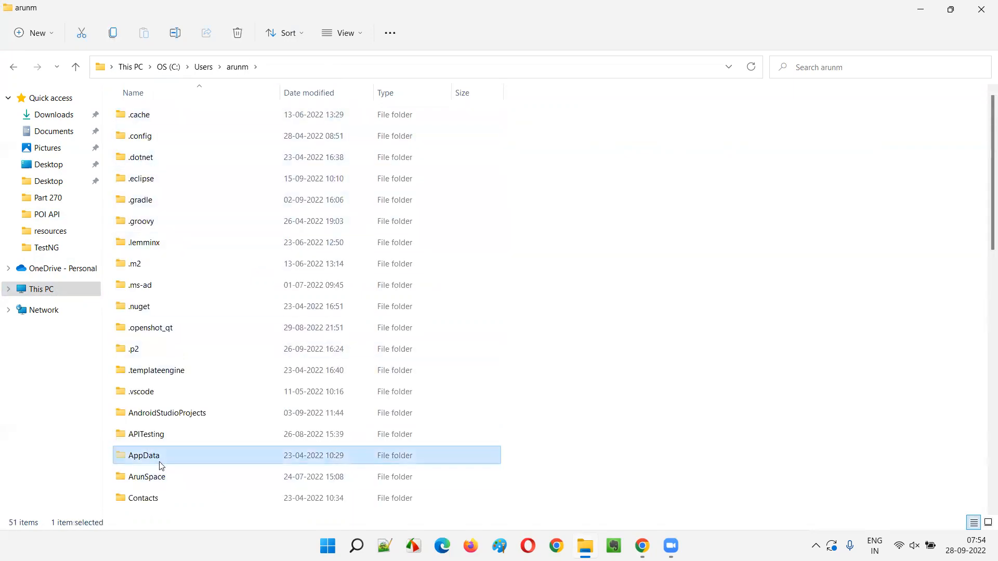
left_click(343, 35)
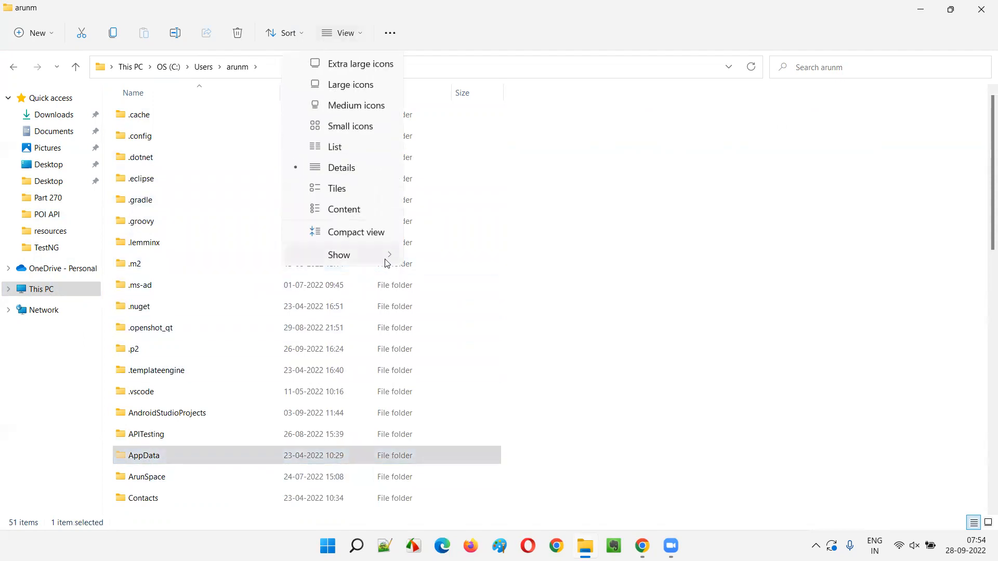
left_click(827, 434)
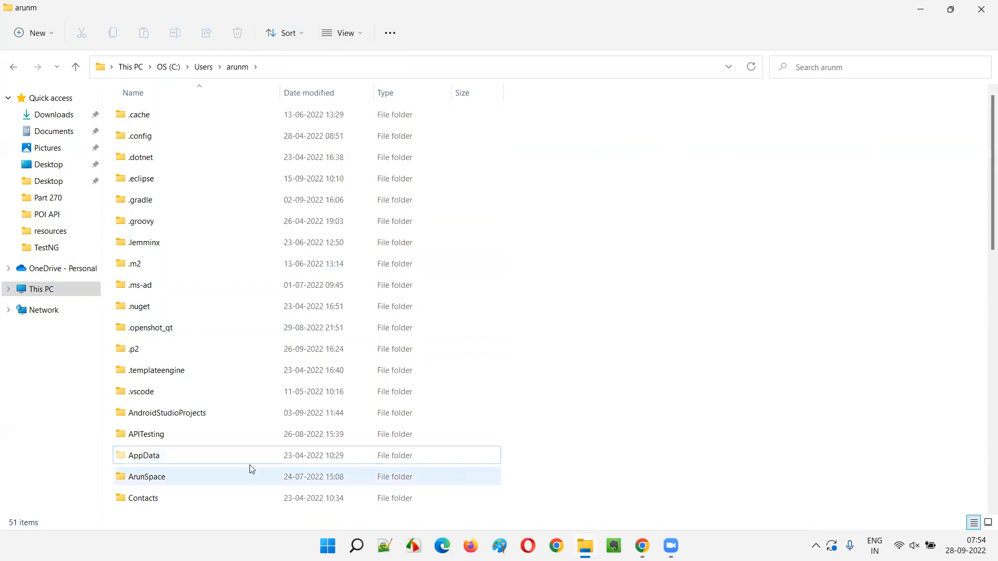
double_click(175, 460)
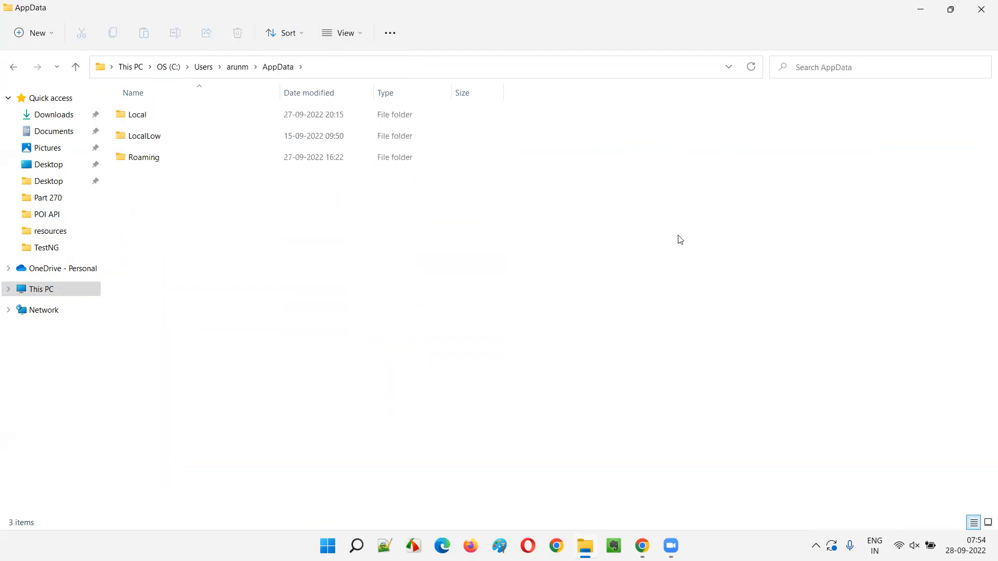
double_click(168, 161)
Delete the MySQL folder from the Roaming folder
left_click(155, 312)
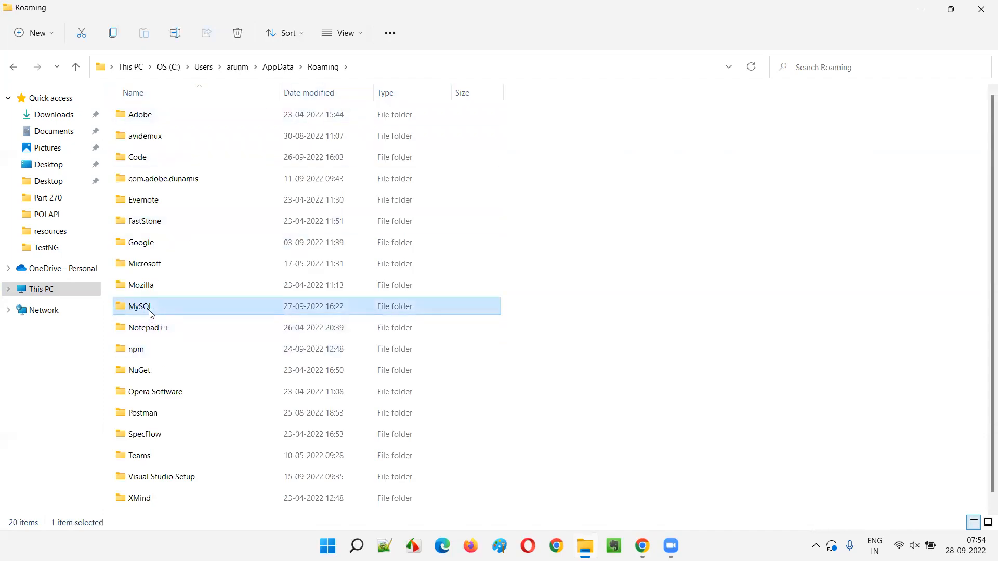
right_click(149, 312)
left_click(245, 331)
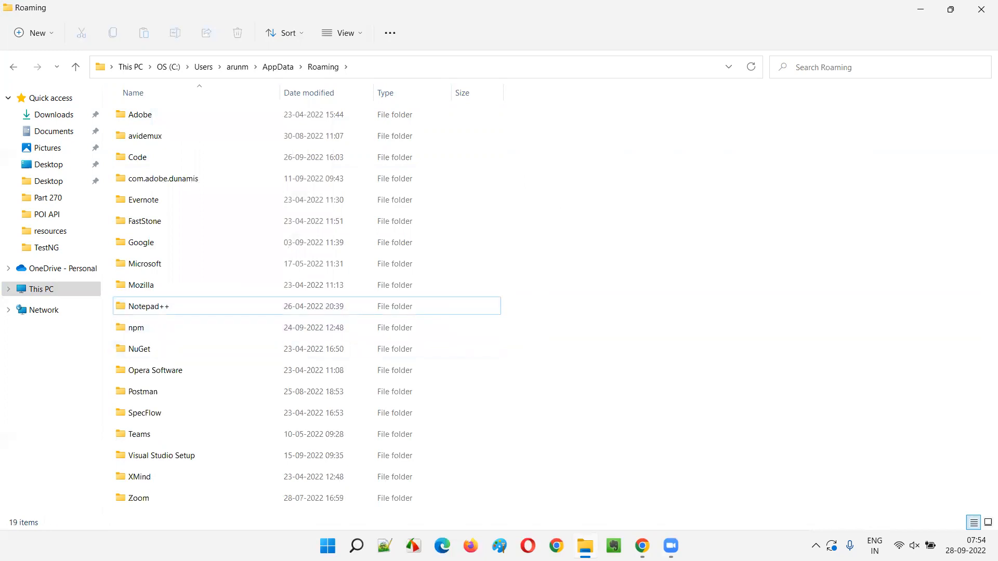
Switch to the Evernote note in Chrome and review each item of the MySQL removal checklist
key("alt+Tab")
left_click_drag(84, 275, 328, 284)
left_click_drag(78, 303, 332, 303)
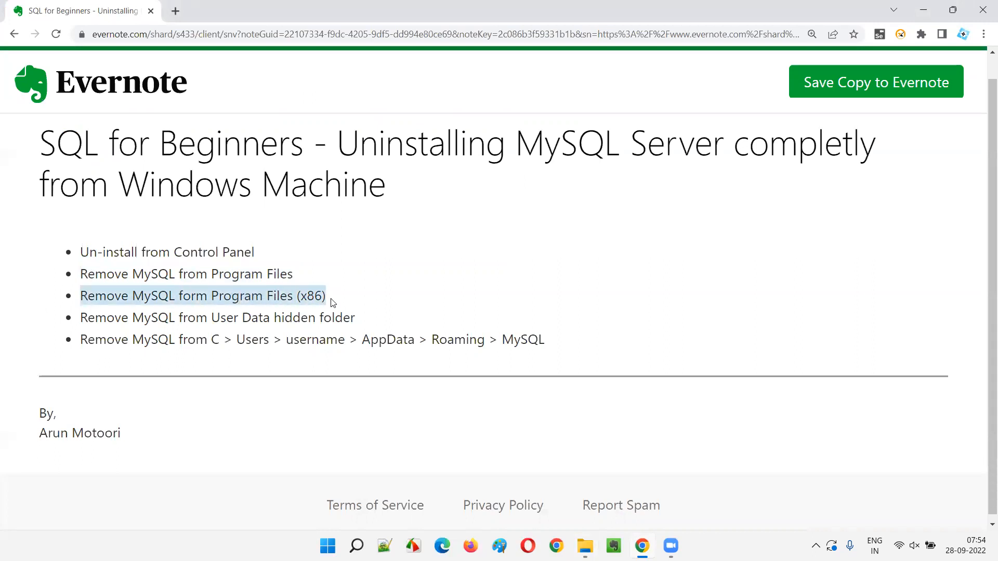
left_click_drag(75, 319, 365, 319)
left_click(365, 320)
left_click_drag(69, 341, 578, 344)
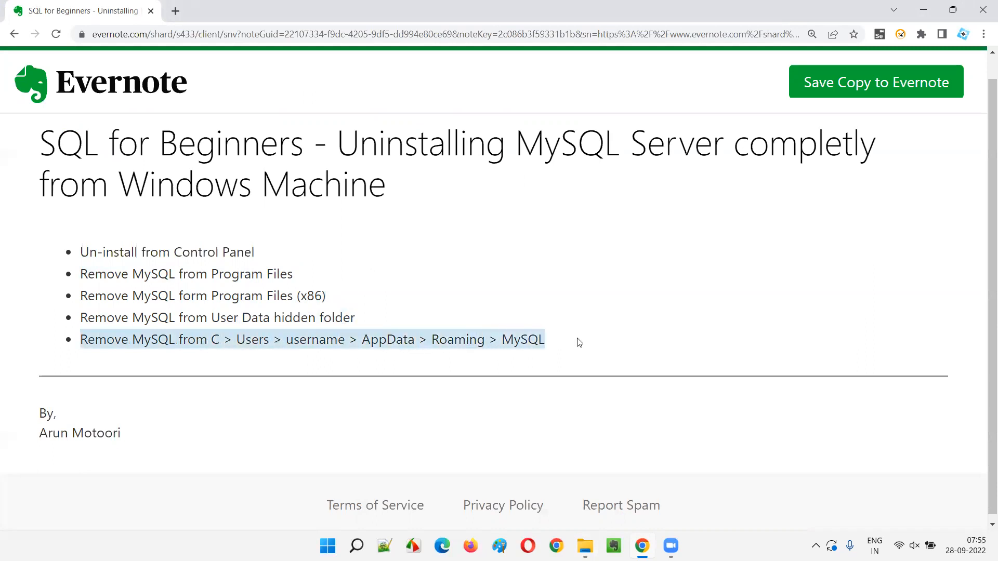
left_click_drag(80, 253, 299, 259)
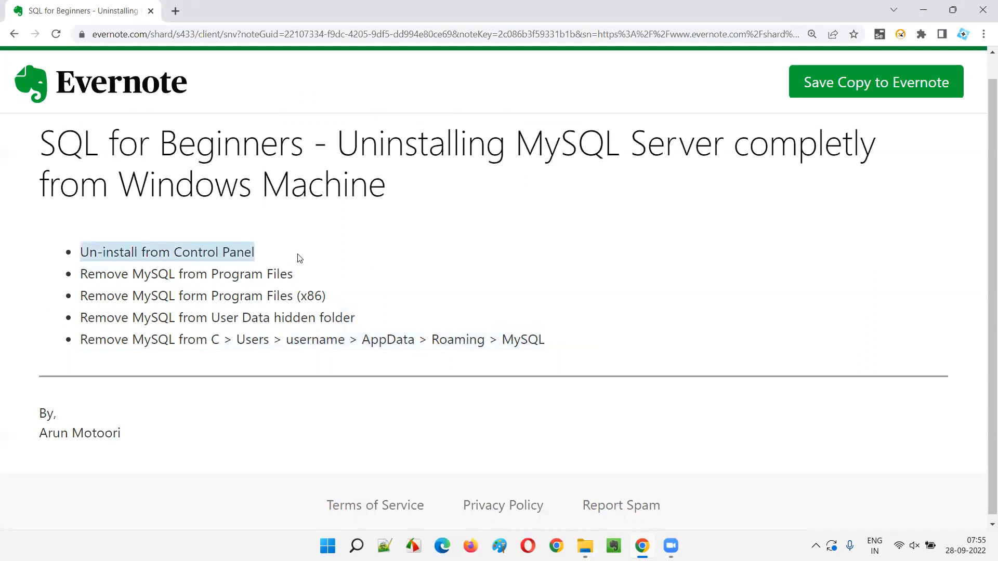
left_click_drag(80, 275, 585, 348)
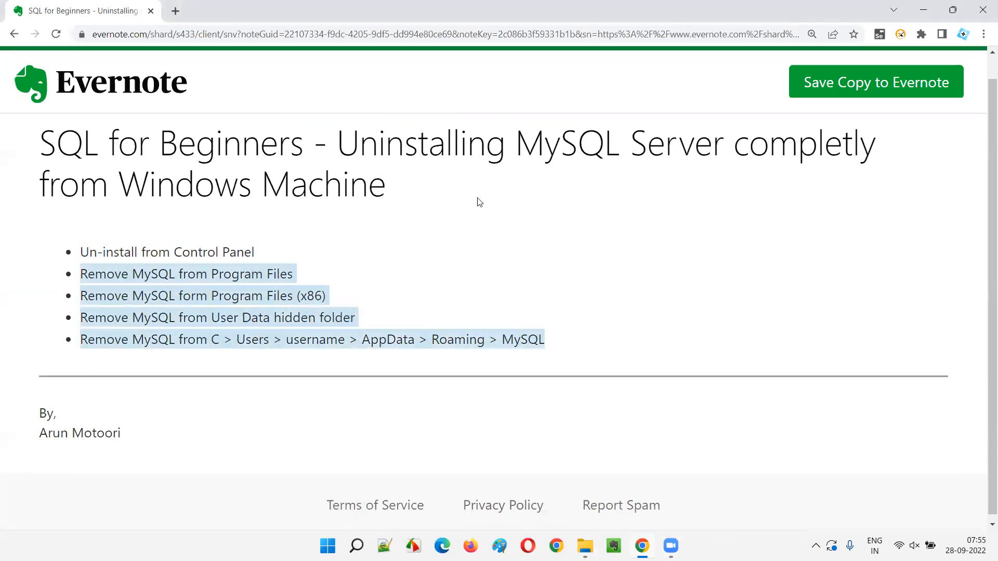
left_click(421, 260)
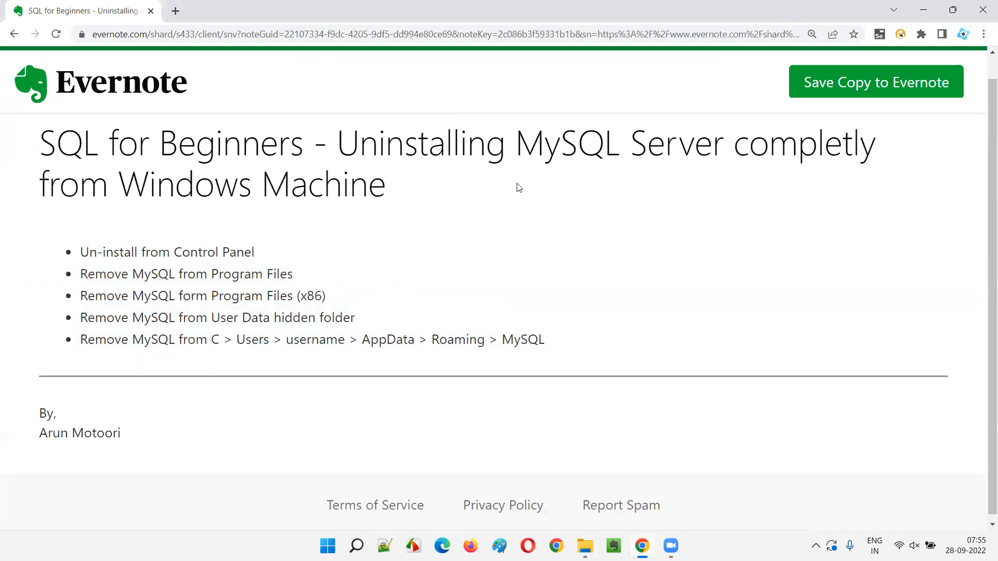
left_click_drag(80, 253, 544, 336)
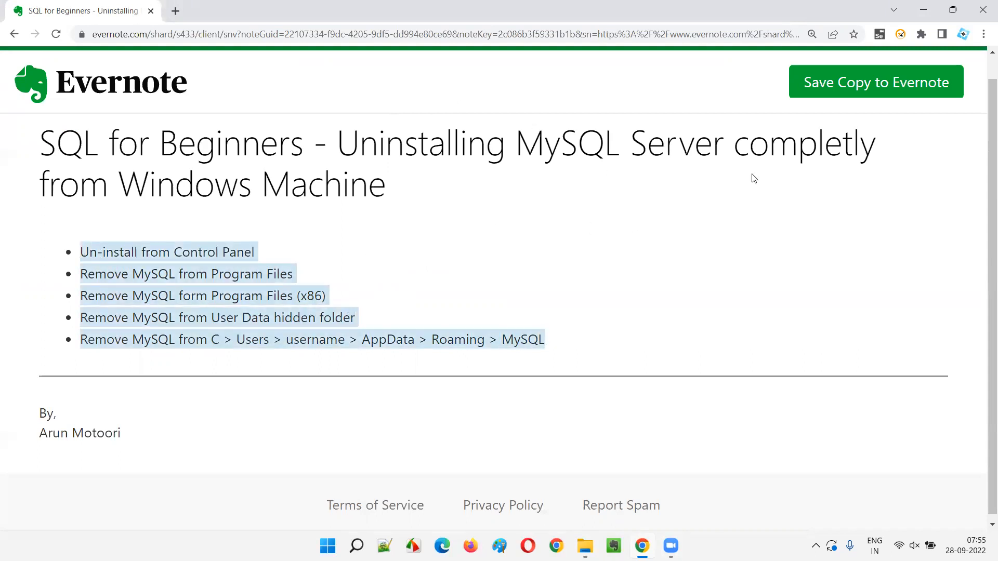
left_click(160, 233)
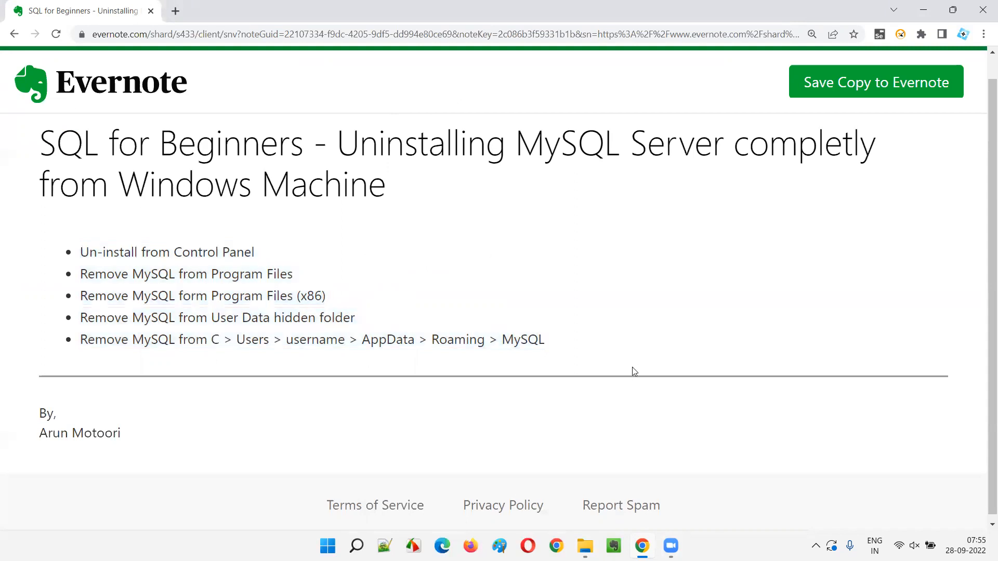